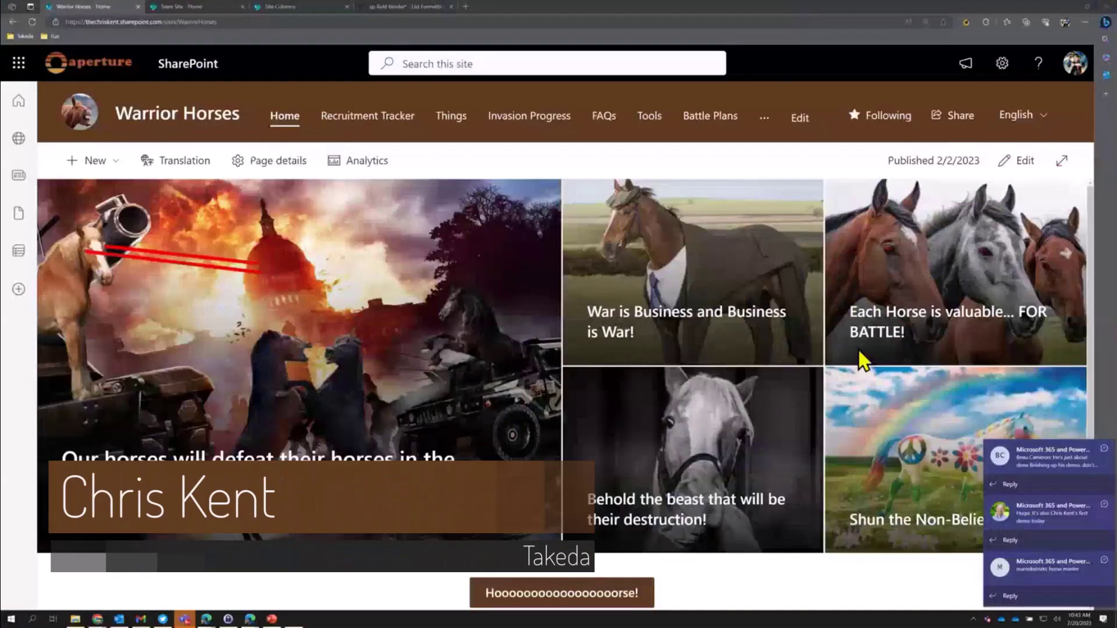
# Dismiss the three pop-up chat notifications.
pyautogui.click(1103, 448)
pyautogui.click(1104, 504)
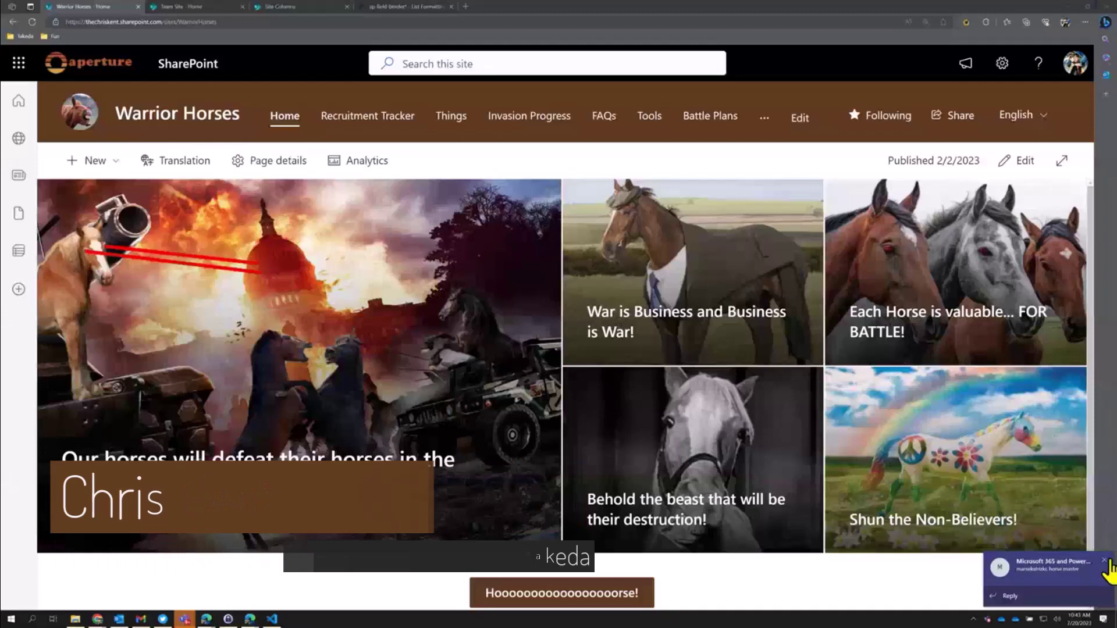
pyautogui.click(1103, 560)
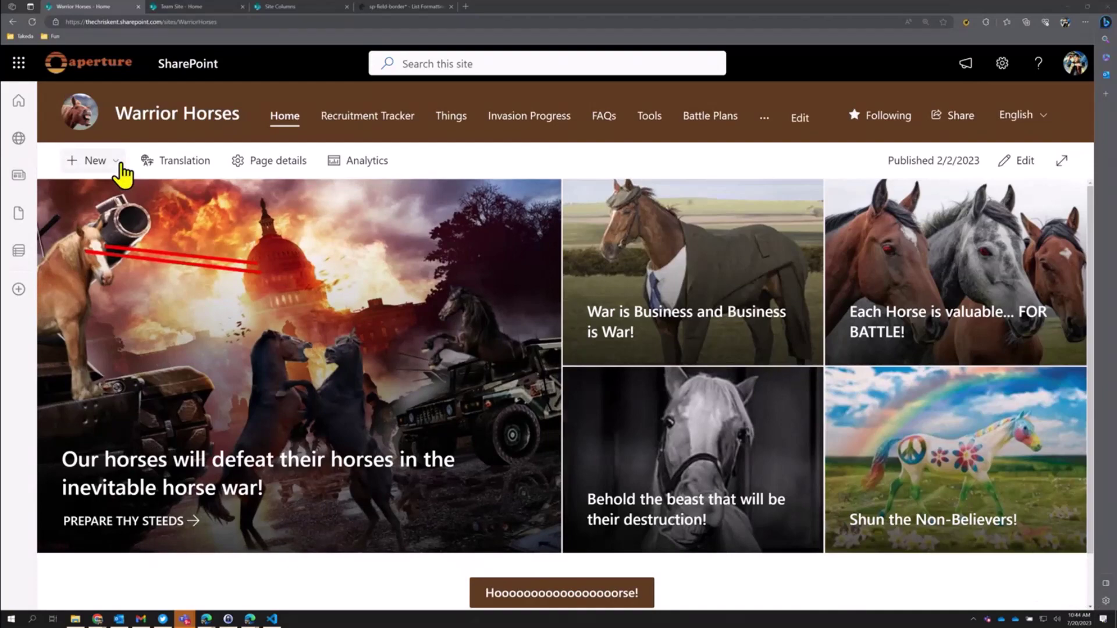
# Create a new blank list named NighttimeThinkThinks.
pyautogui.click(122, 174)
pyautogui.click(121, 174)
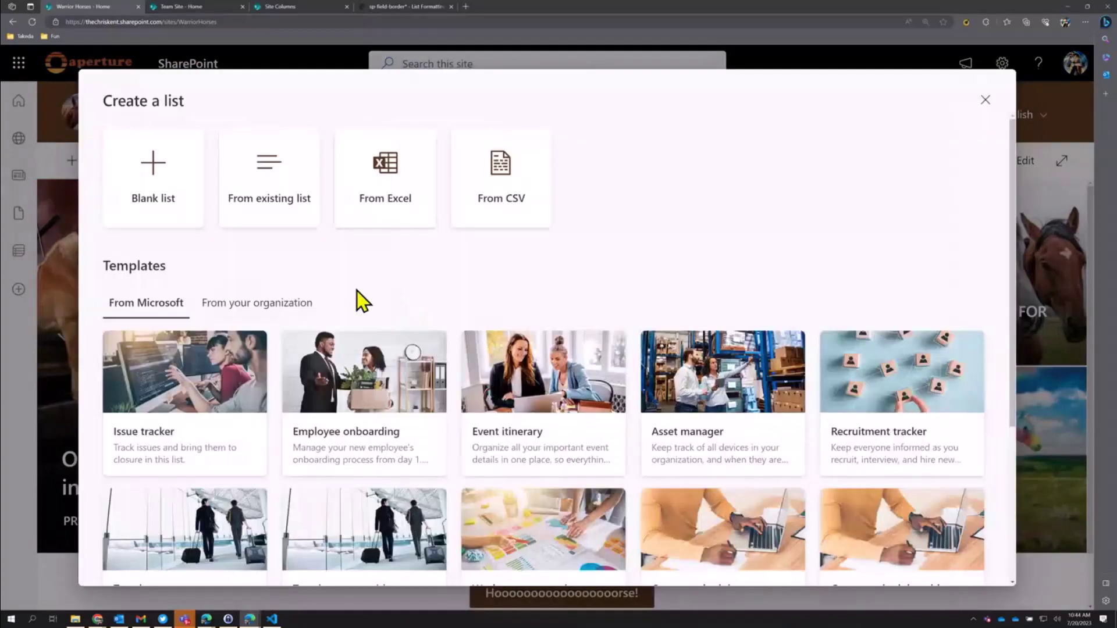
pyautogui.click(170, 209)
pyautogui.write('Nigh')
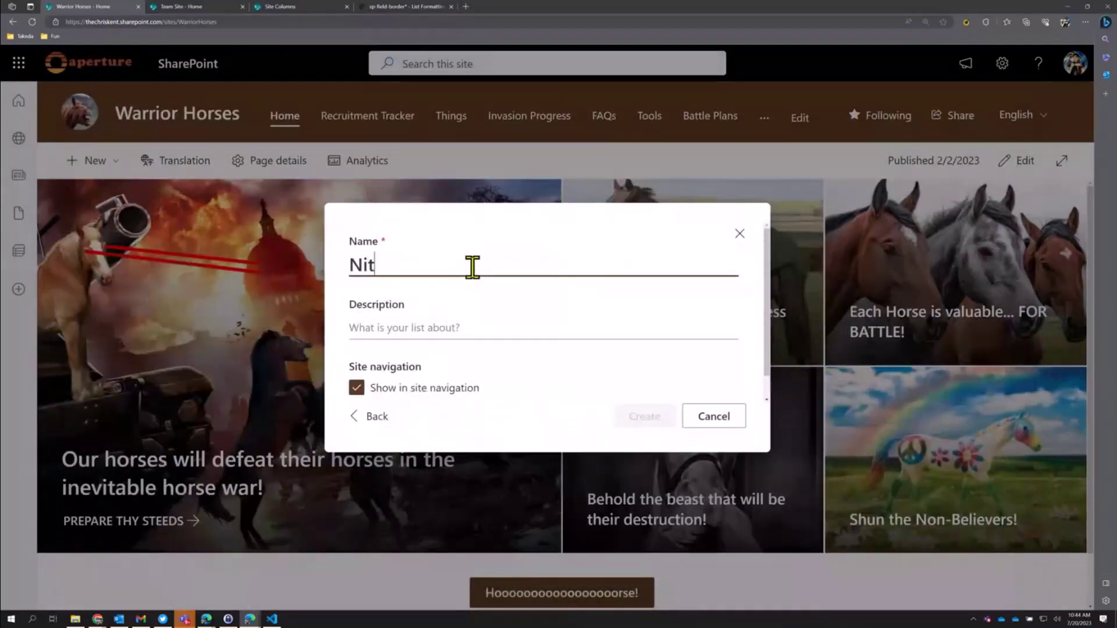
pyautogui.write('ttimeThink')
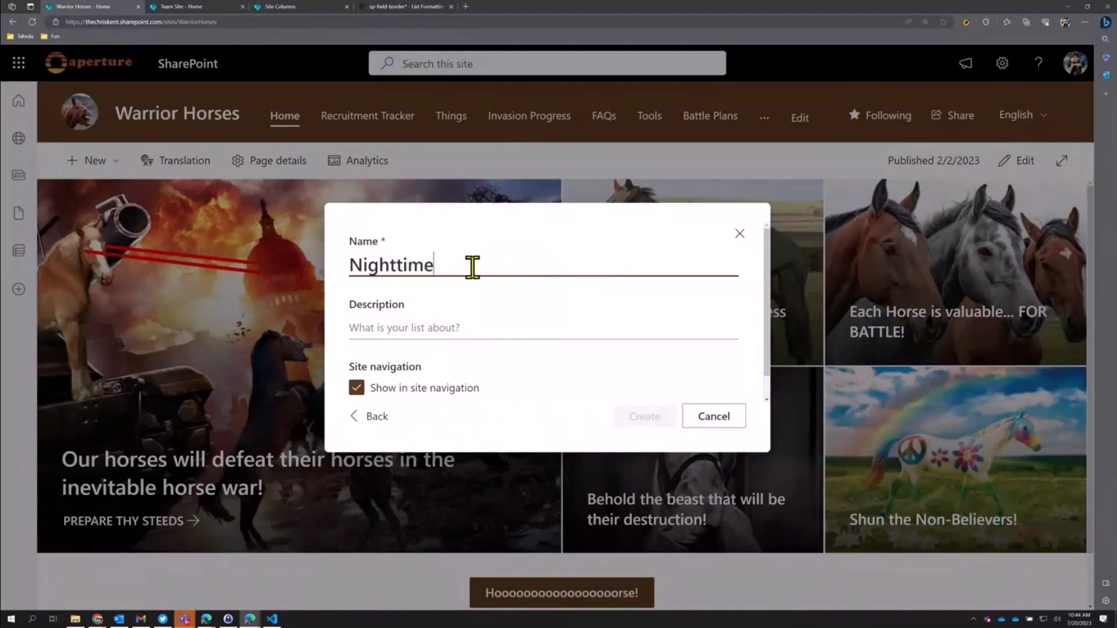
pyautogui.write('Thinks')
pyautogui.click(654, 417)
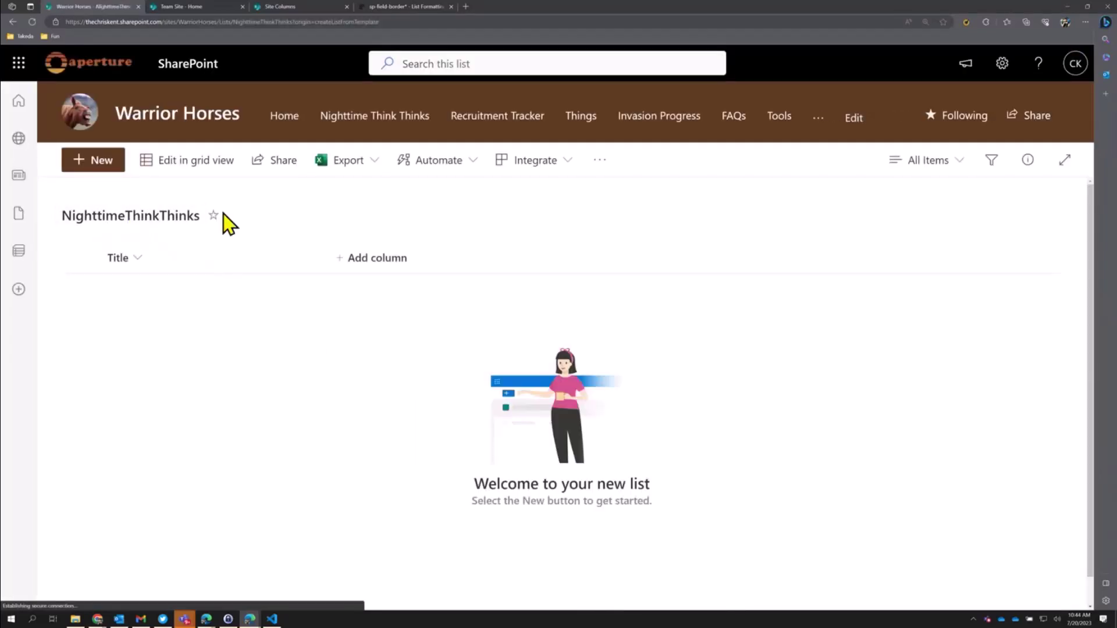
# Rename the list title to 'Nighttime Think Thinks' and save it.
pyautogui.click(133, 218)
pyautogui.click(487, 328)
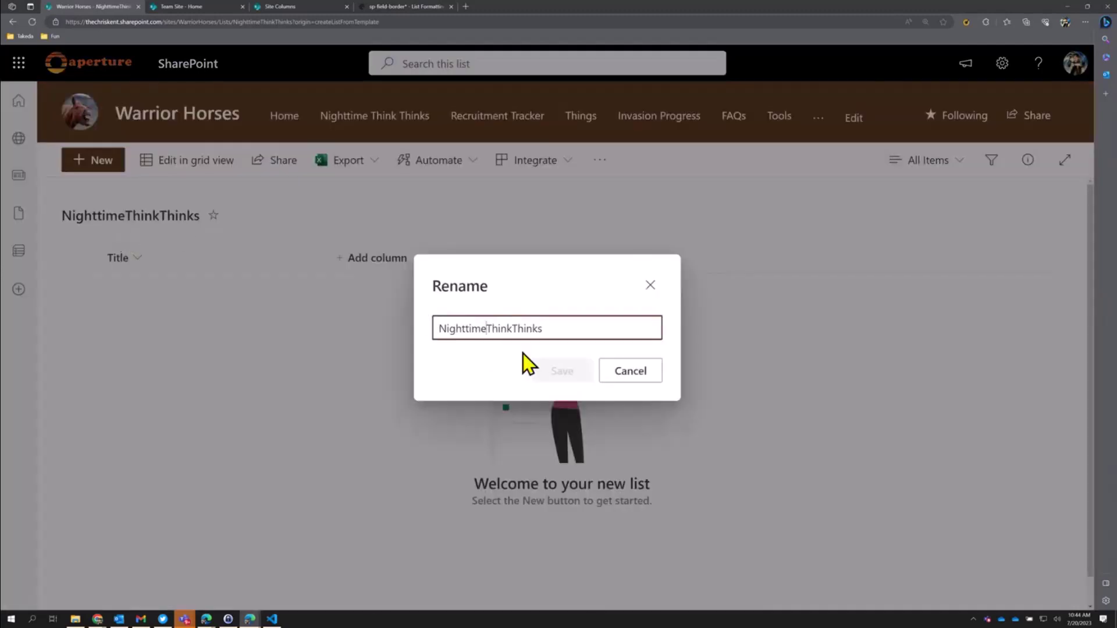
pyautogui.click(578, 372)
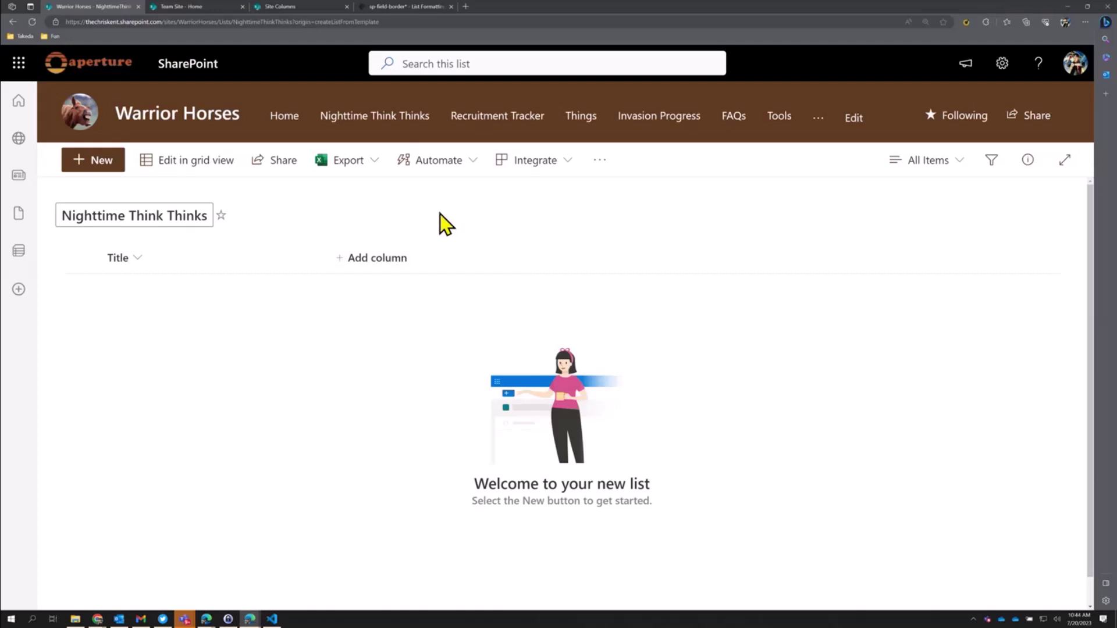
pyautogui.click(178, 8)
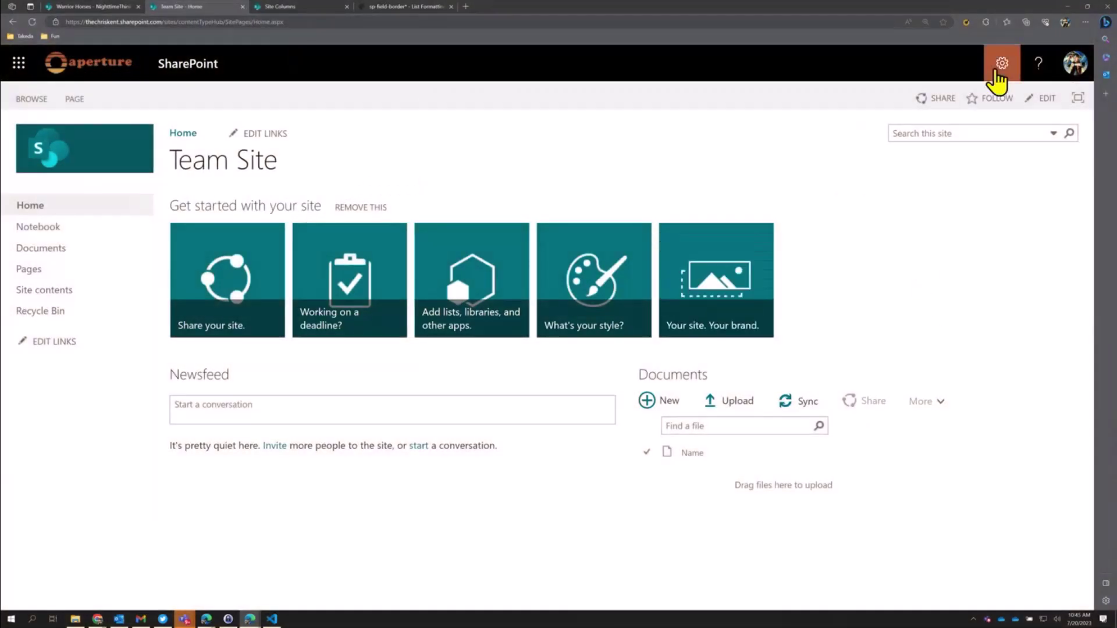
pyautogui.click(997, 72)
pyautogui.click(866, 277)
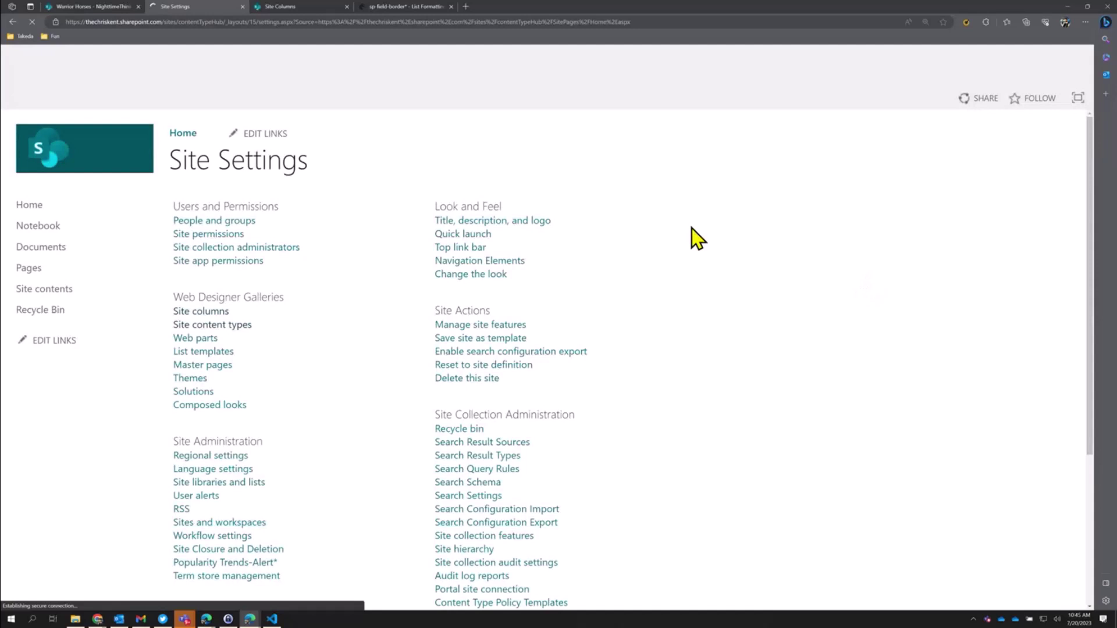
pyautogui.click(238, 325)
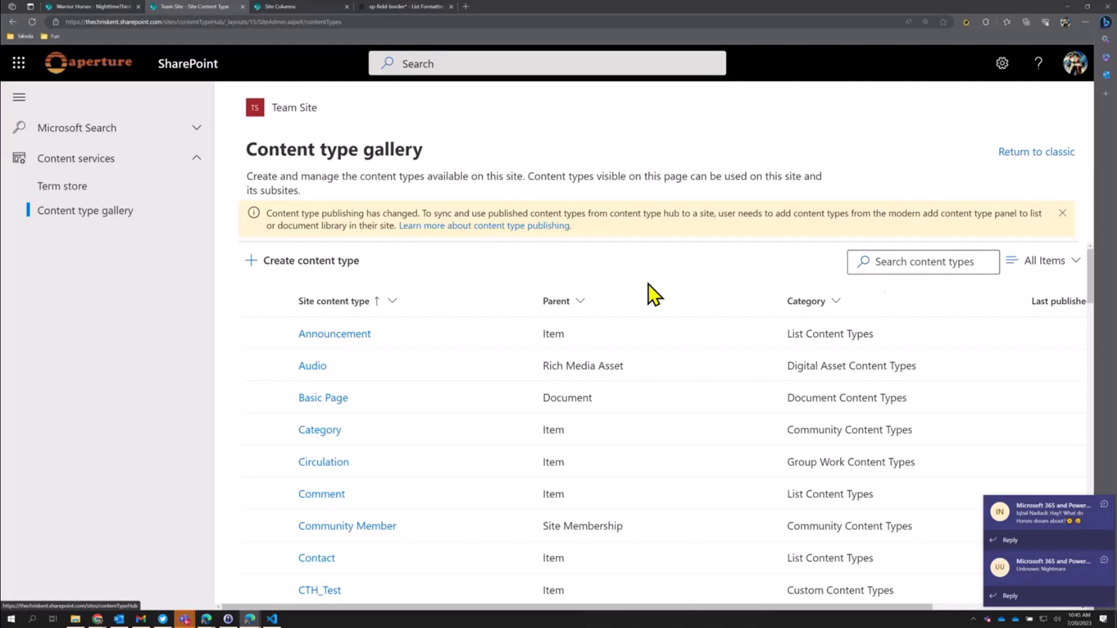
pyautogui.click(827, 300)
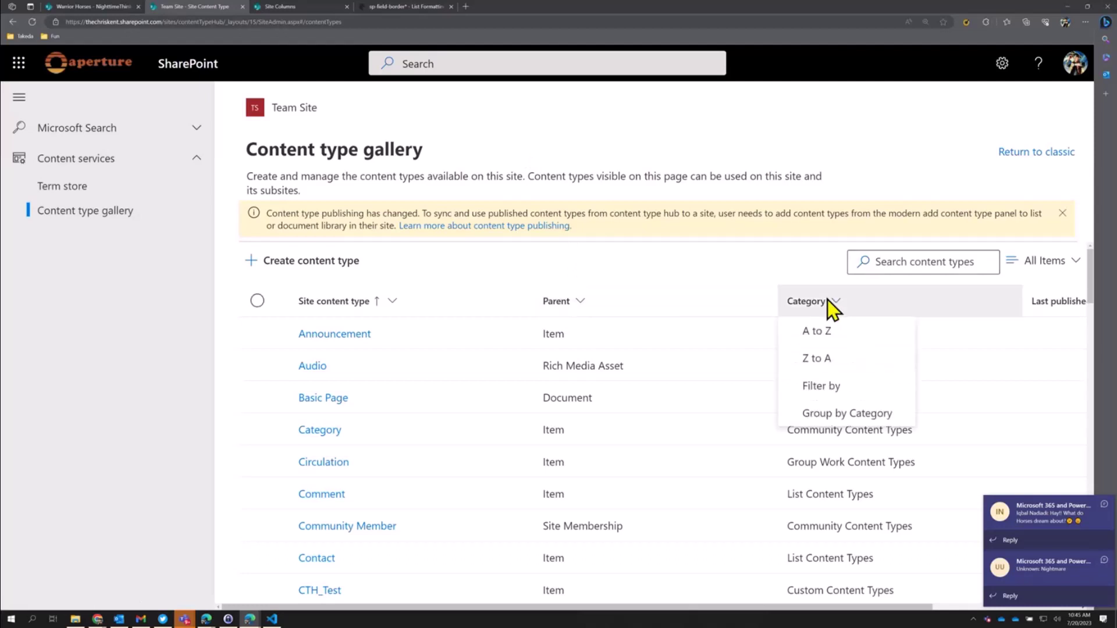
pyautogui.click(841, 388)
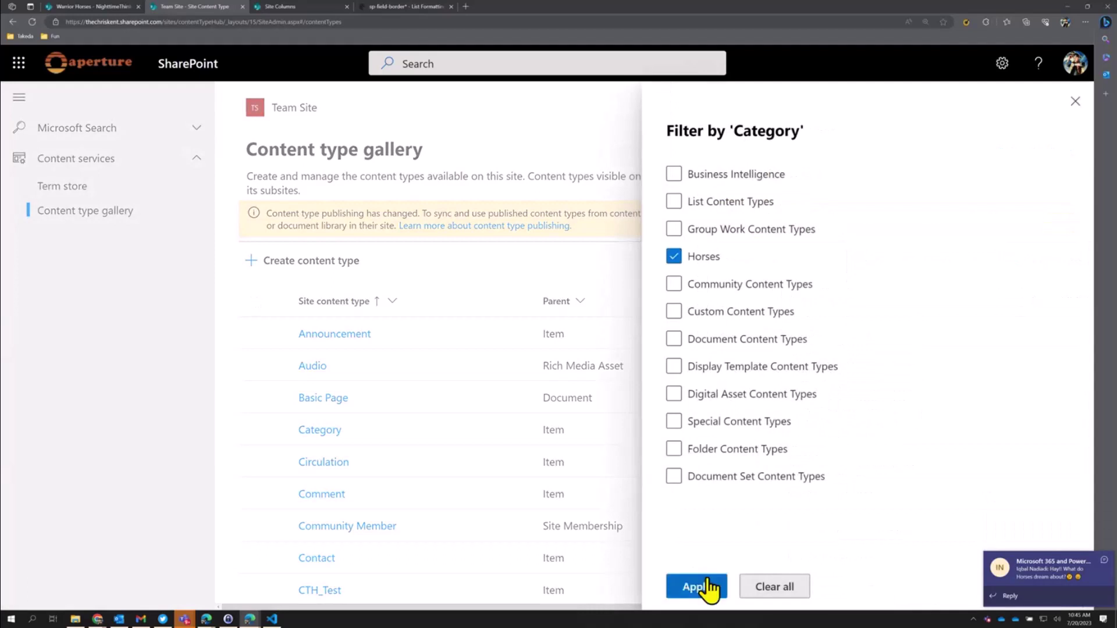
pyautogui.click(697, 587)
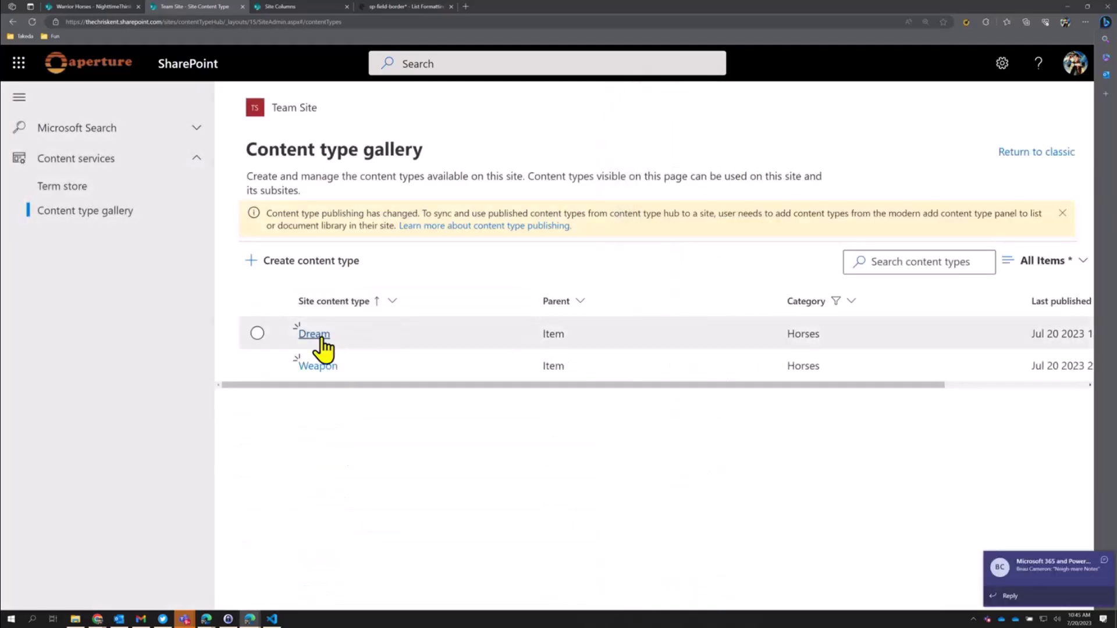
pyautogui.click(121, 7)
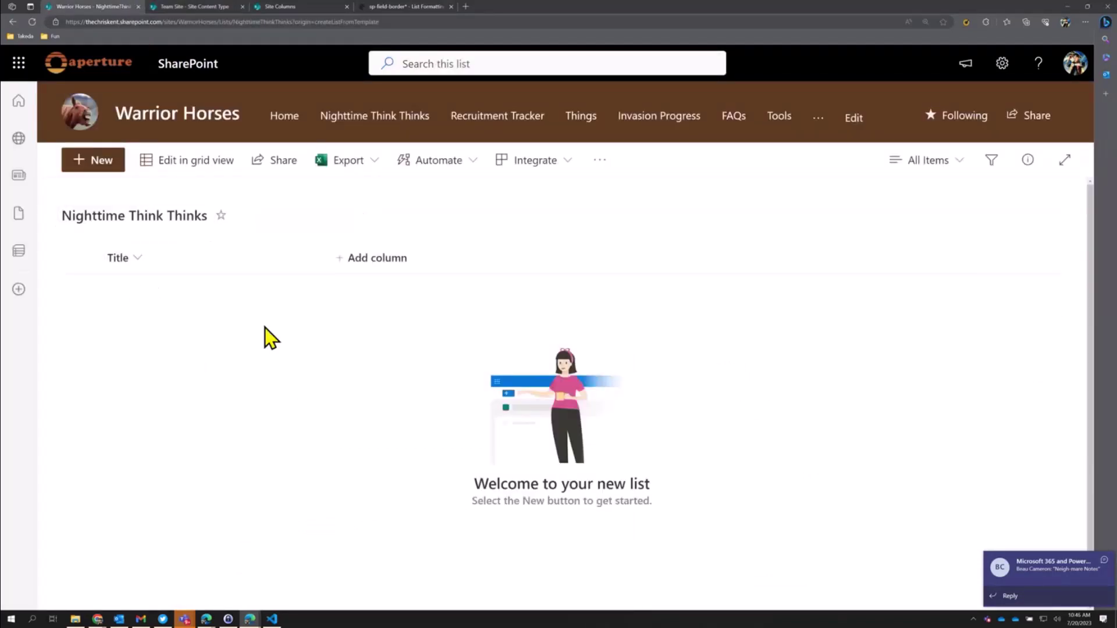
# Browse the available column types, then dismiss the column-creation panel.
pyautogui.click(393, 268)
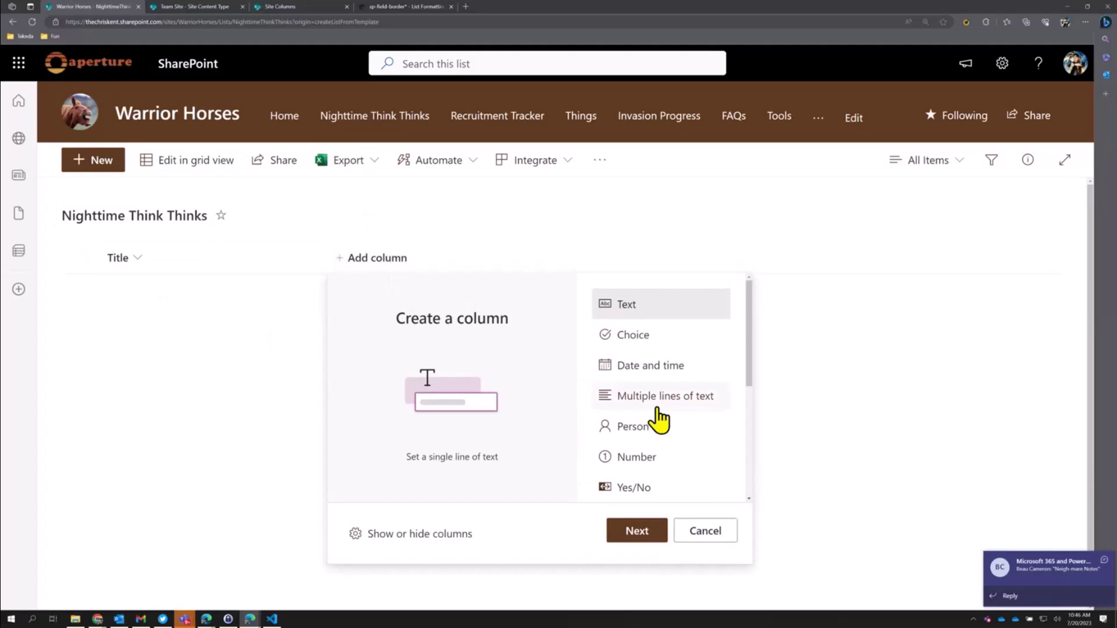
pyautogui.scroll(-4, 661, 417)
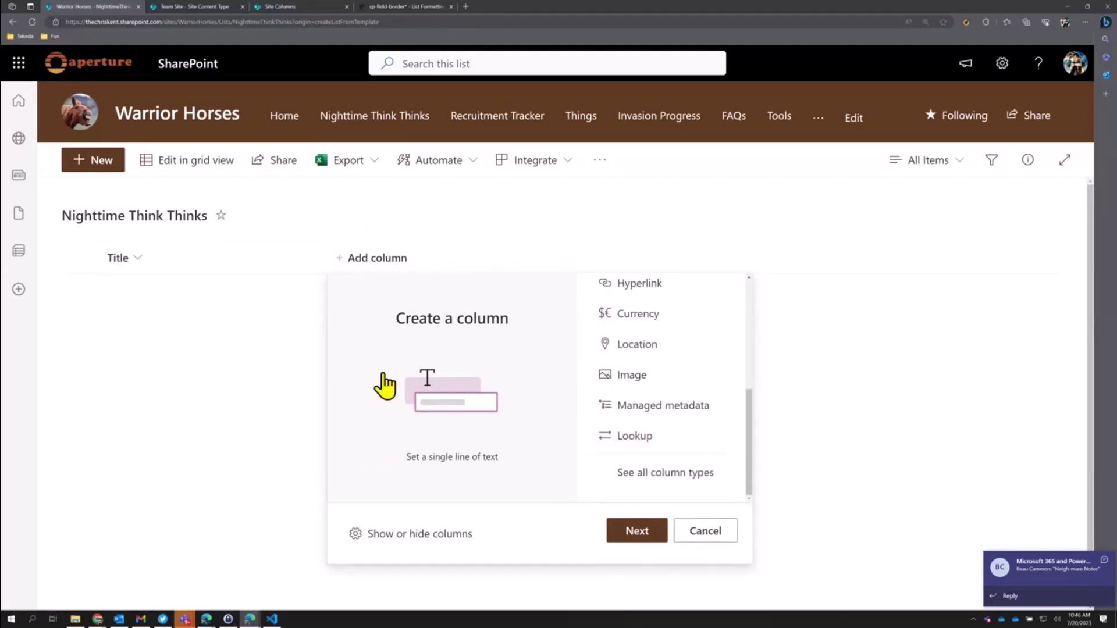
pyautogui.click(1004, 67)
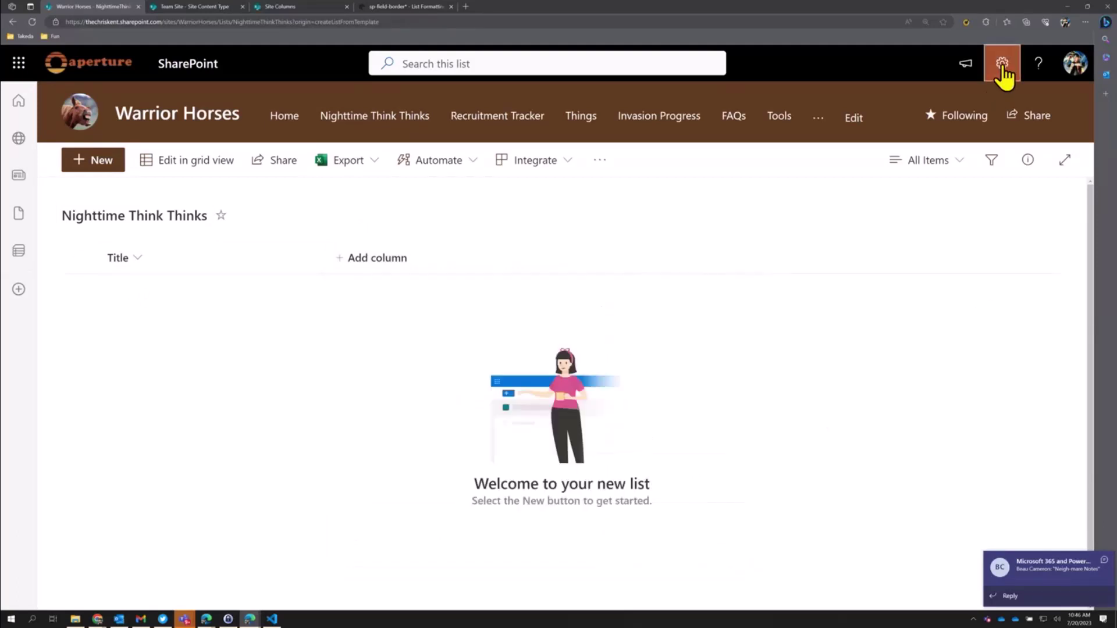
# Set Allow management of content types to Yes in the list's advanced settings, then return to the list.
pyautogui.click(1003, 67)
pyautogui.click(892, 224)
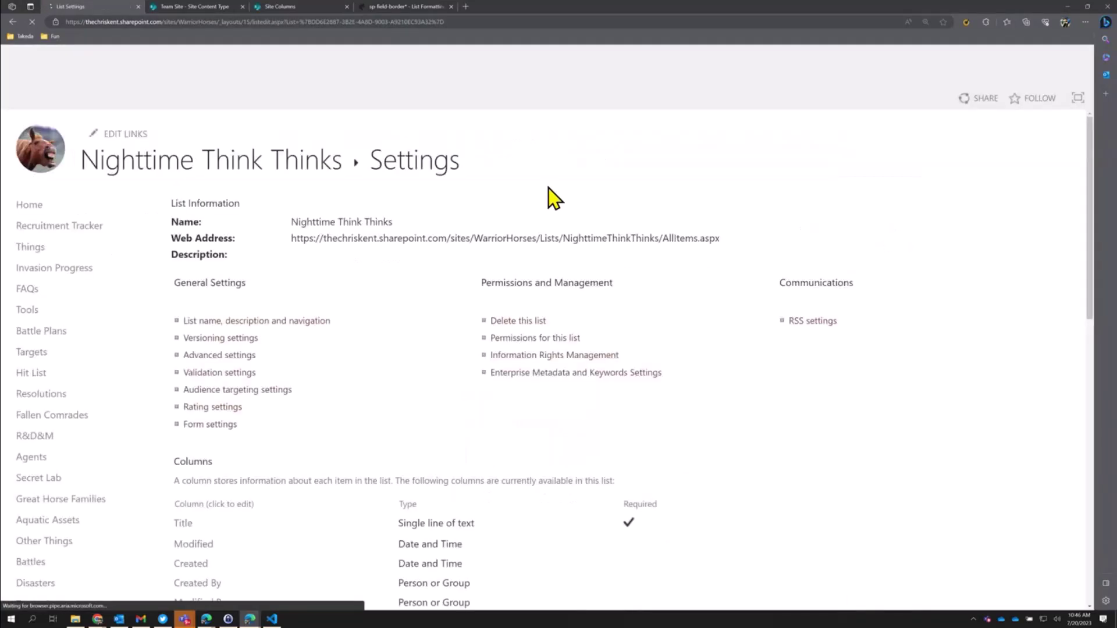
pyautogui.click(208, 356)
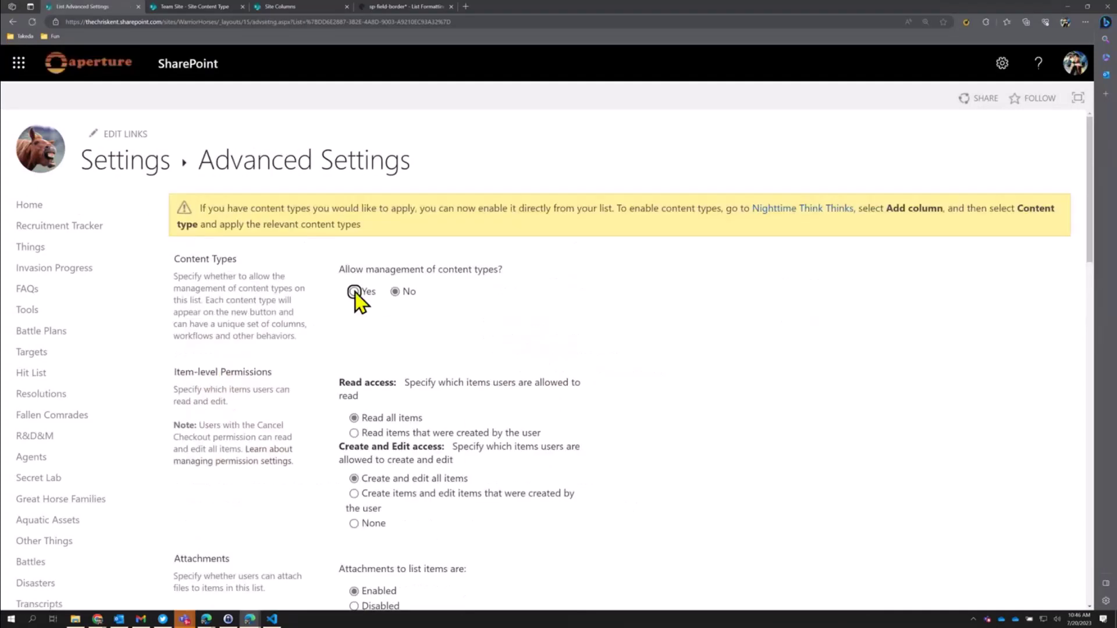
pyautogui.click(353, 292)
pyautogui.scroll(-20, 969, 341)
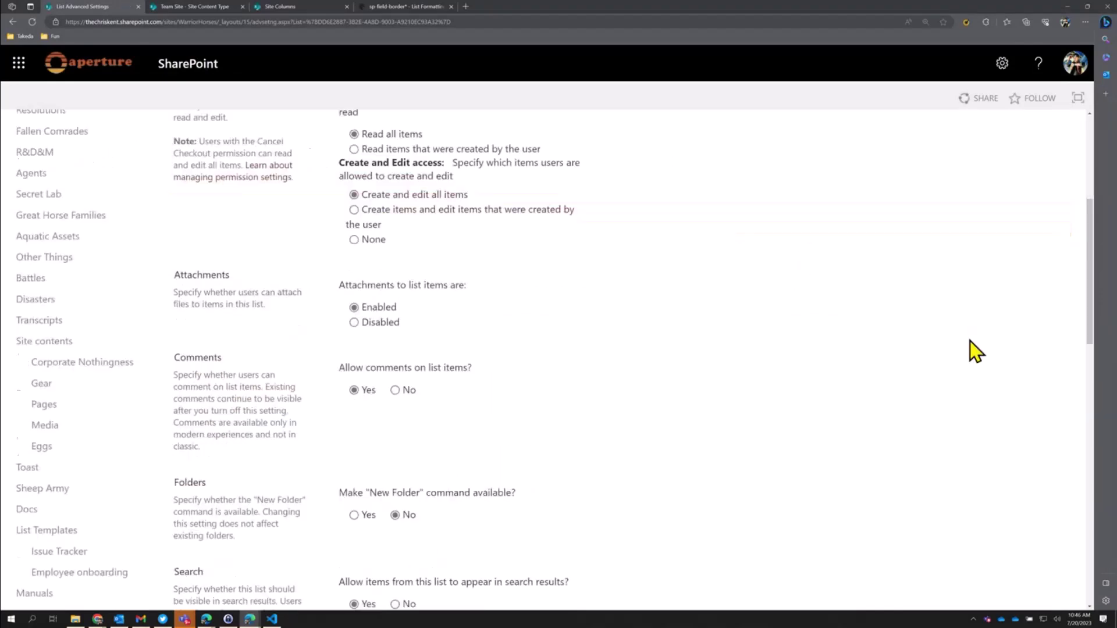
pyautogui.click(544, 539)
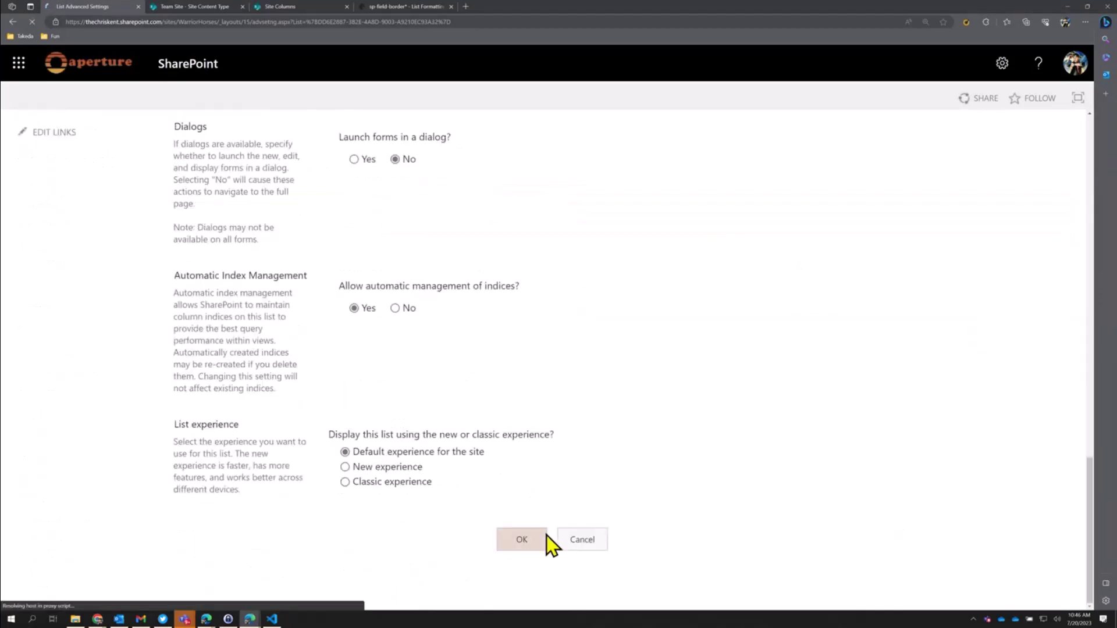
pyautogui.click(228, 167)
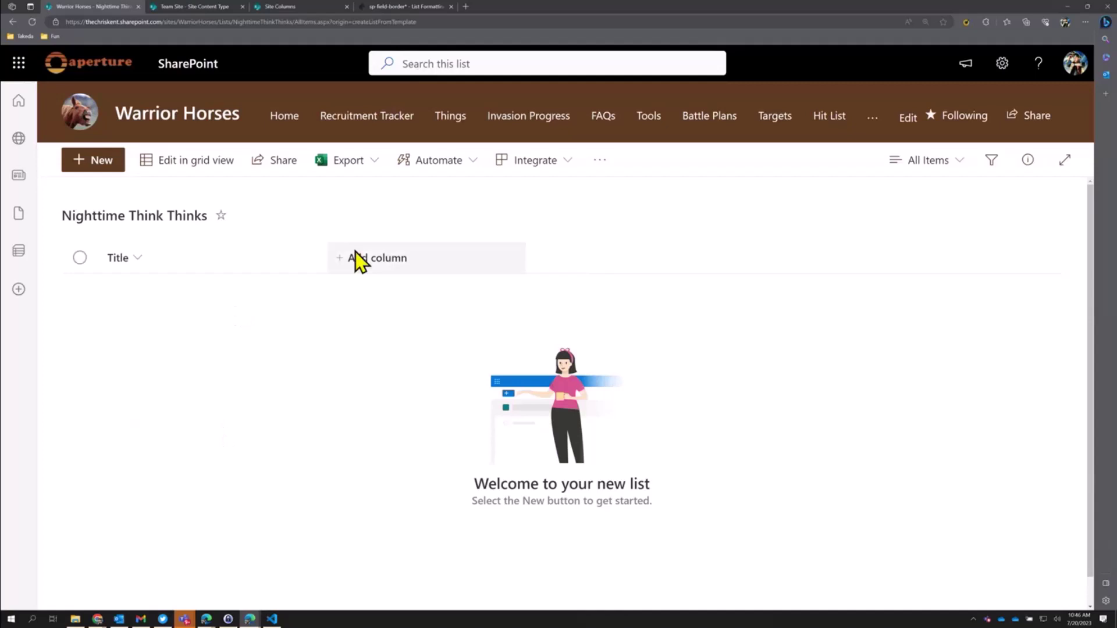
# Add the Dream content type, bringing its Vision, Night and Enemies Slaughtered columns into the view.
pyautogui.click(368, 262)
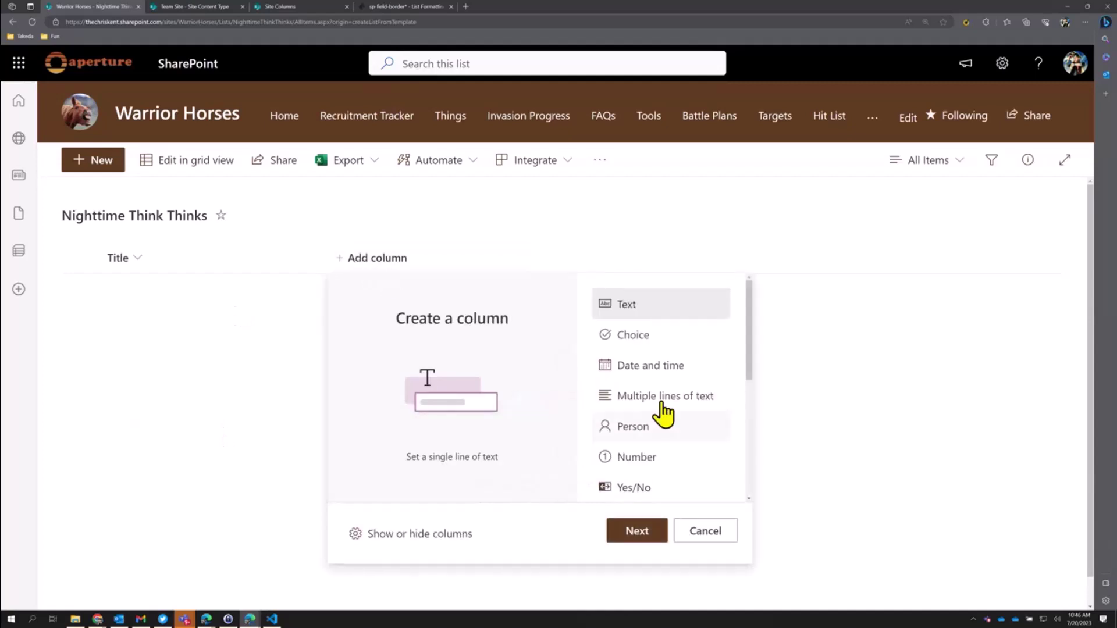
pyautogui.scroll(-3, 663, 412)
pyautogui.scroll(-1, 652, 465)
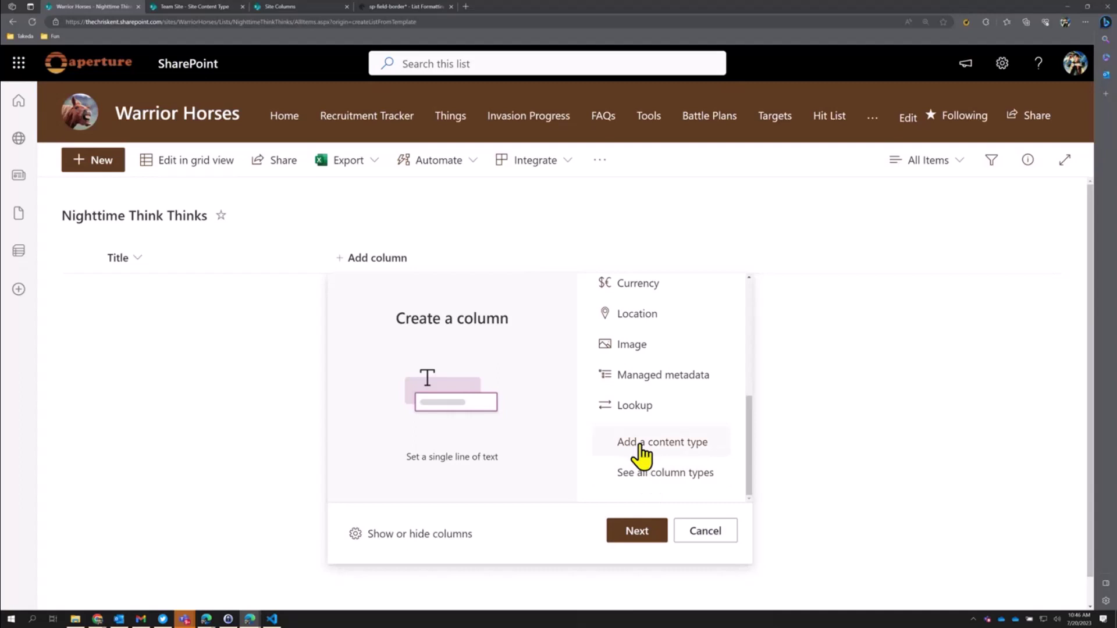
pyautogui.click(643, 452)
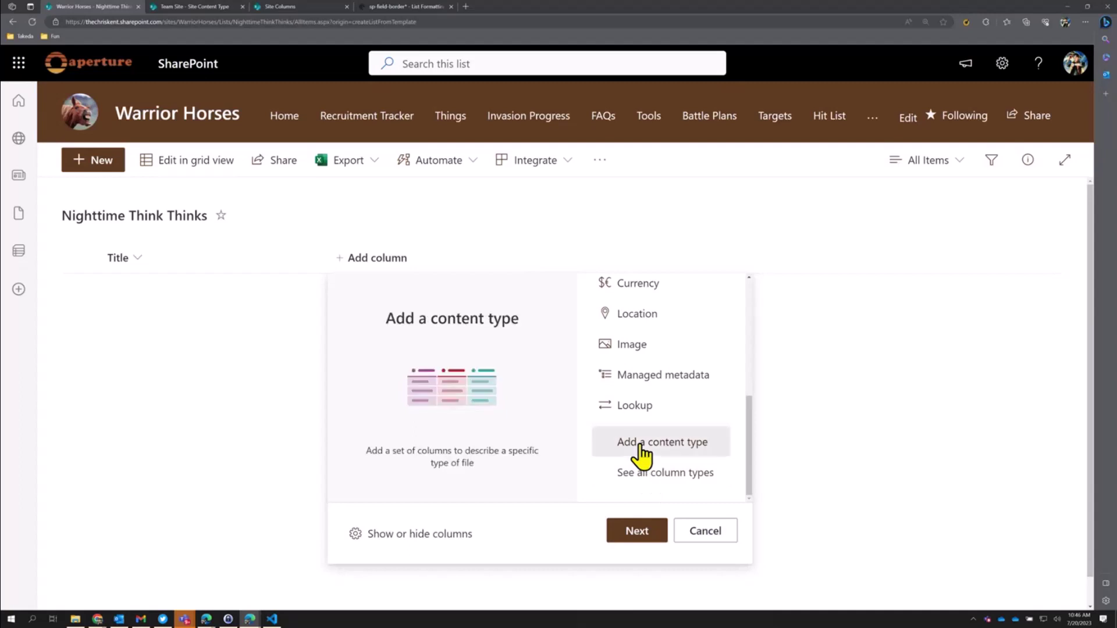
pyautogui.click(629, 531)
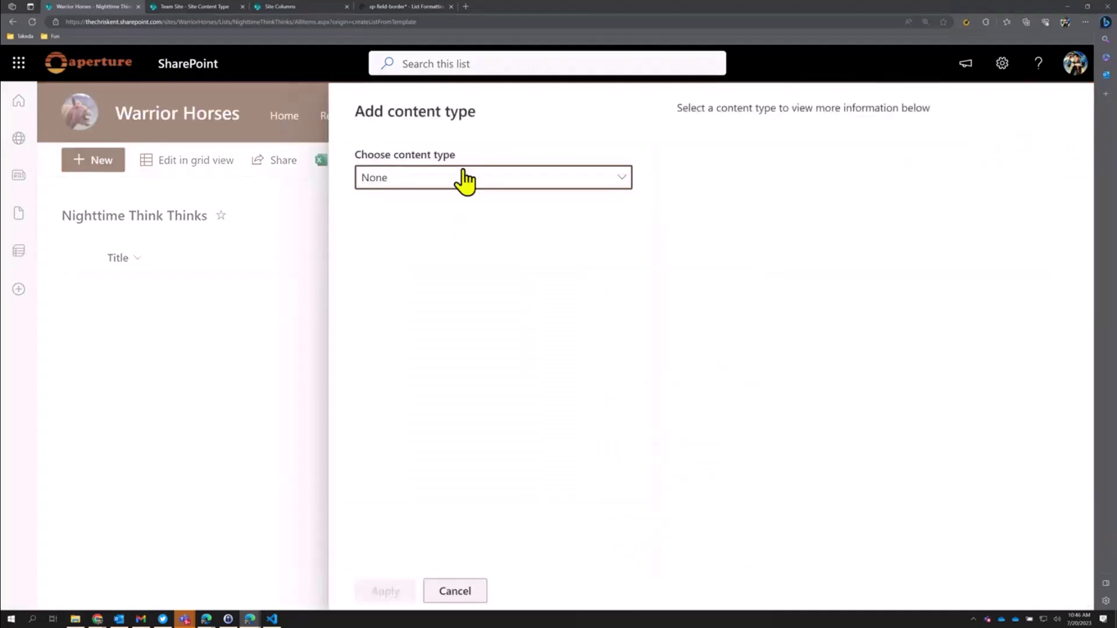
pyautogui.click(464, 180)
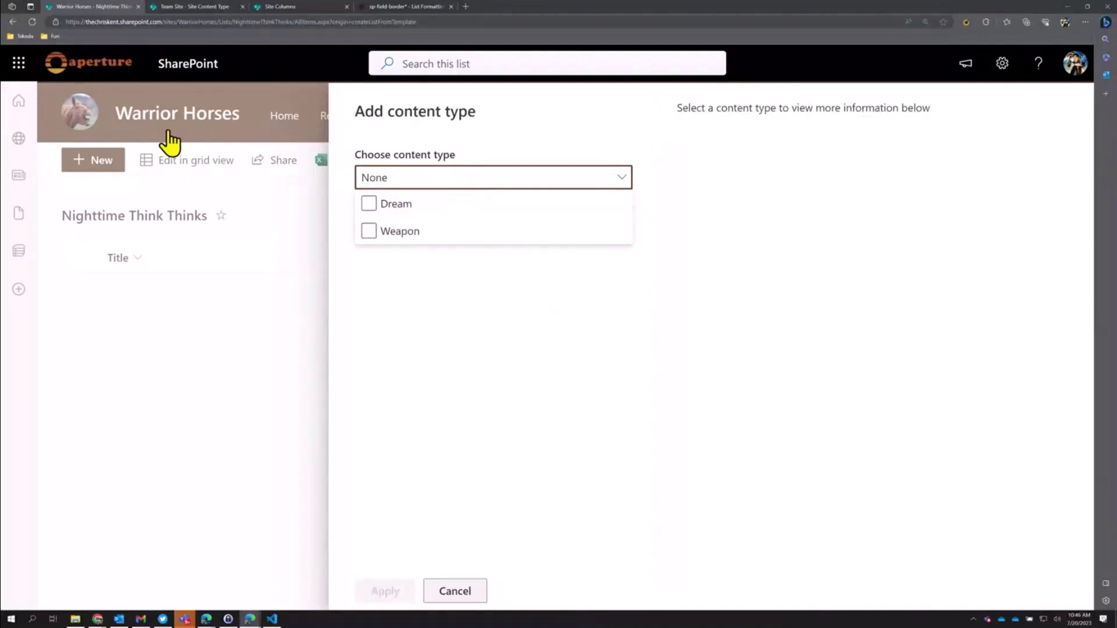
pyautogui.click(403, 205)
pyautogui.click(402, 205)
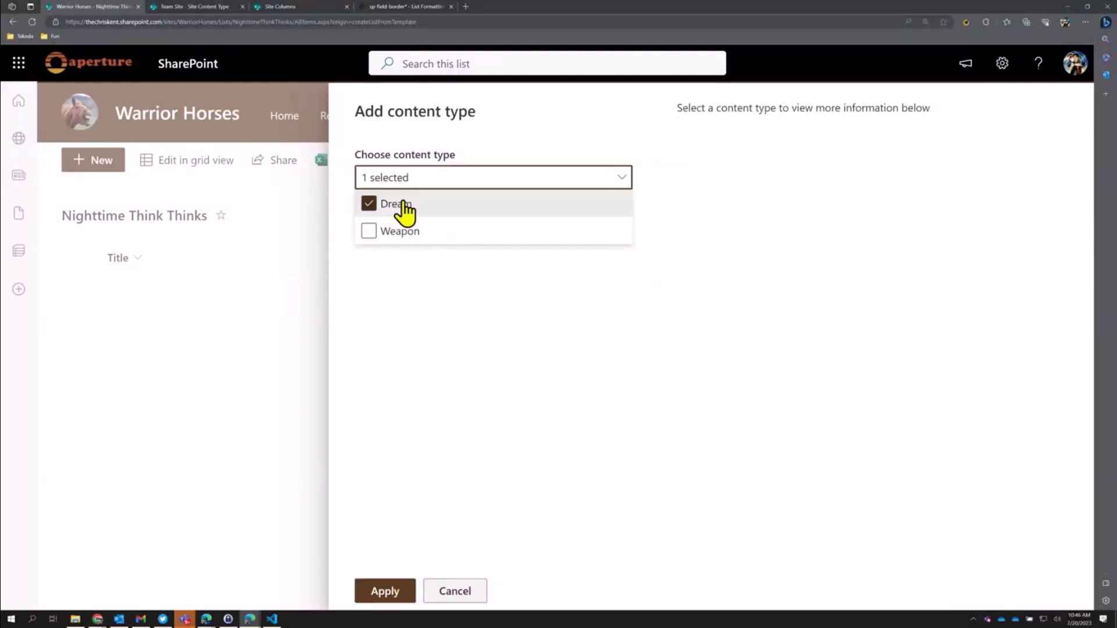
pyautogui.click(456, 399)
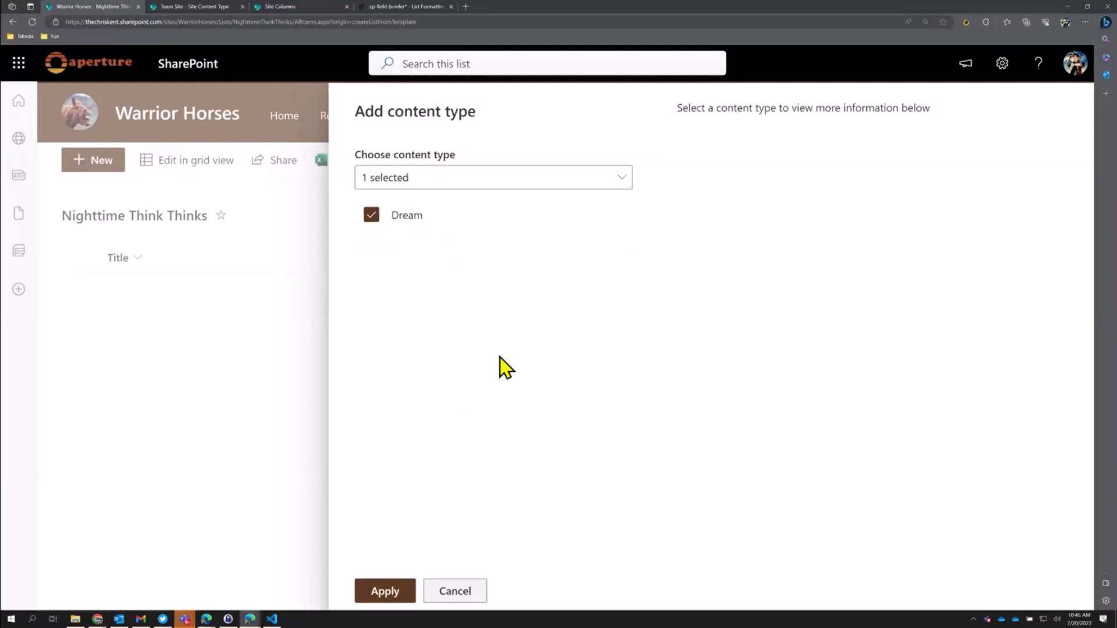
pyautogui.click(485, 230)
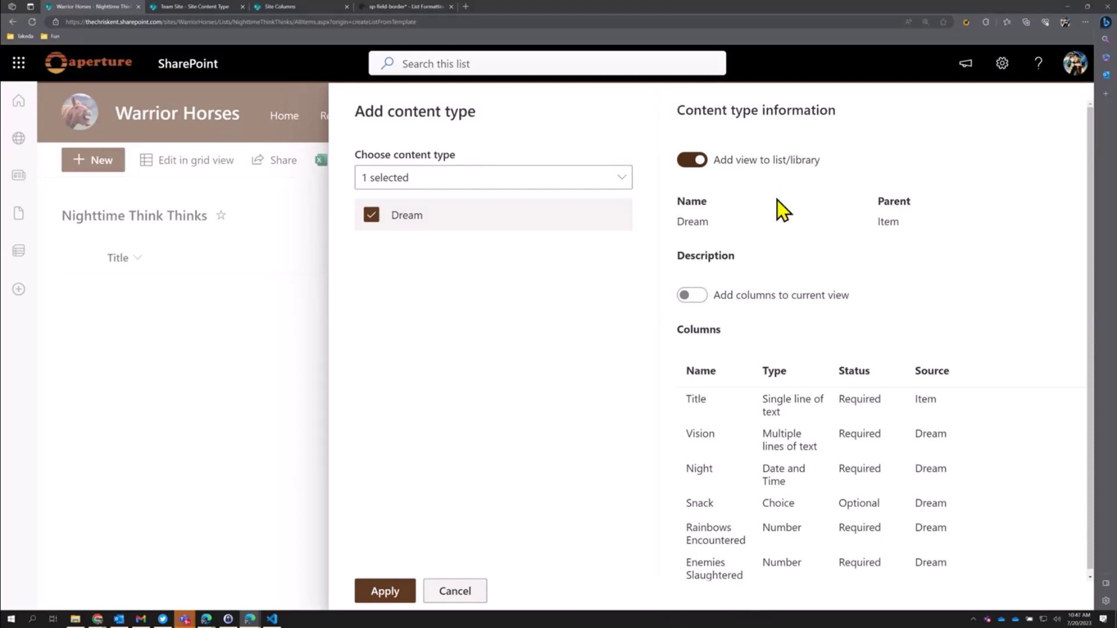
pyautogui.click(691, 299)
pyautogui.click(385, 591)
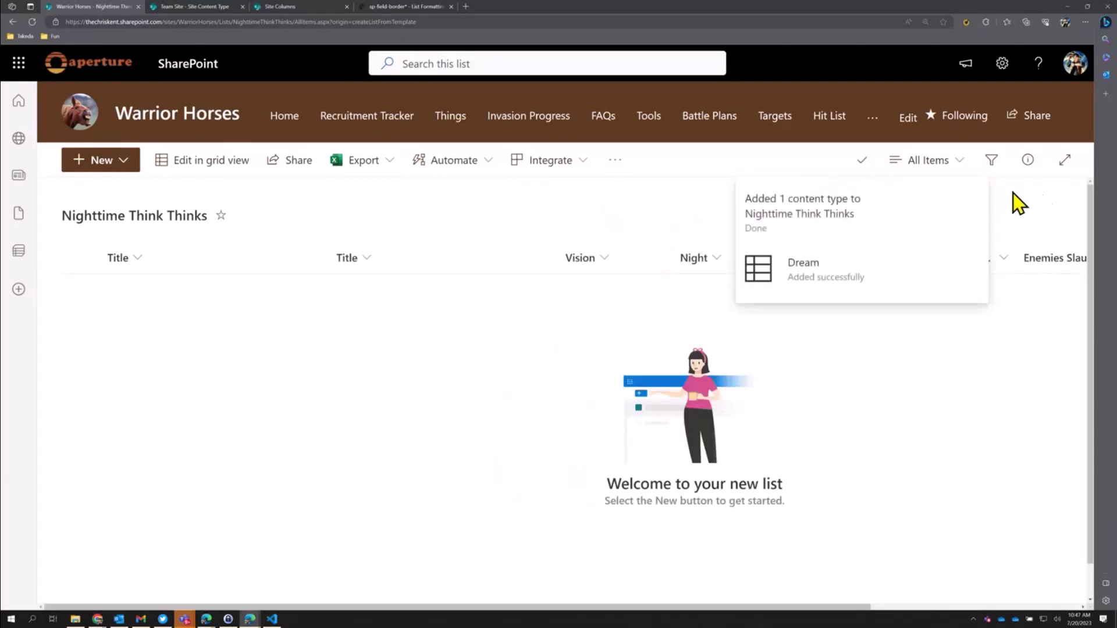
# Dismiss the notification and start a new Dream item from the New menu.
pyautogui.click(864, 162)
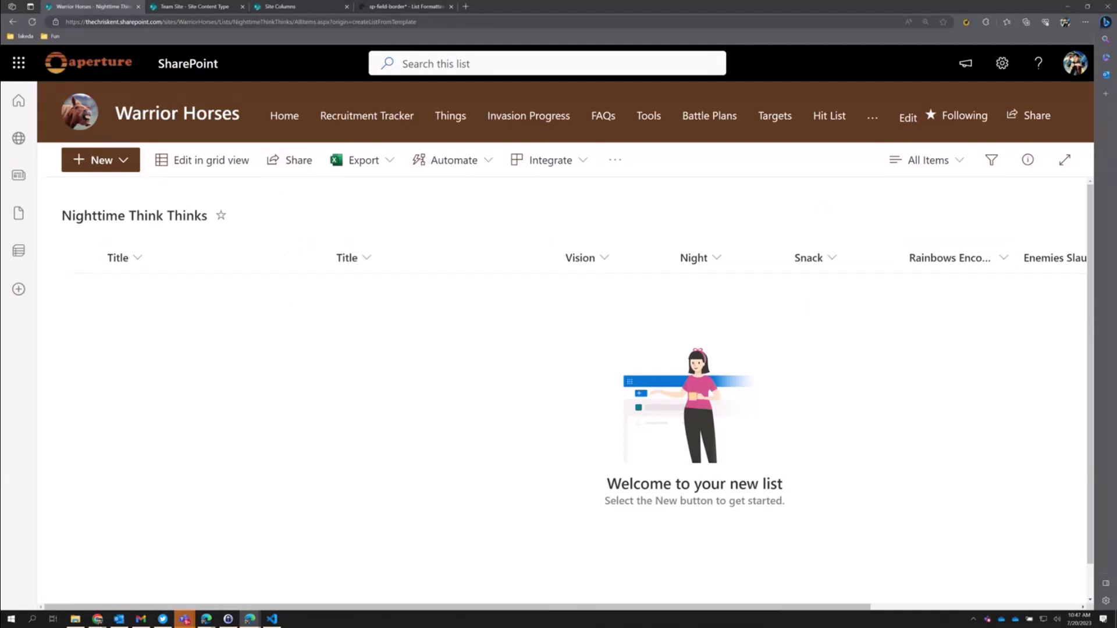
pyautogui.click(129, 161)
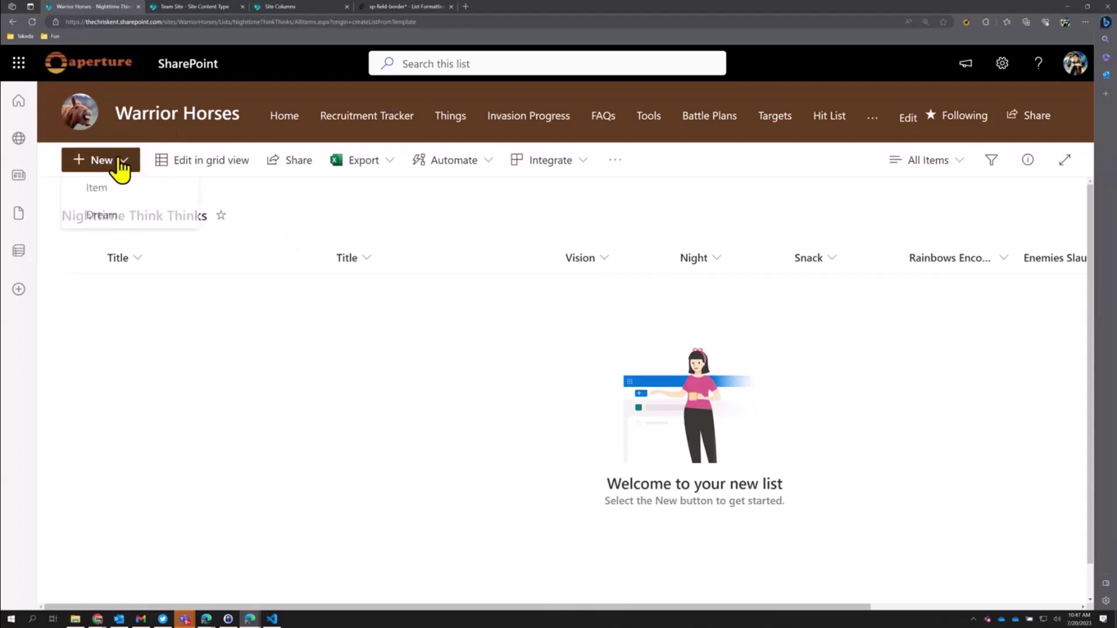
pyautogui.click(132, 223)
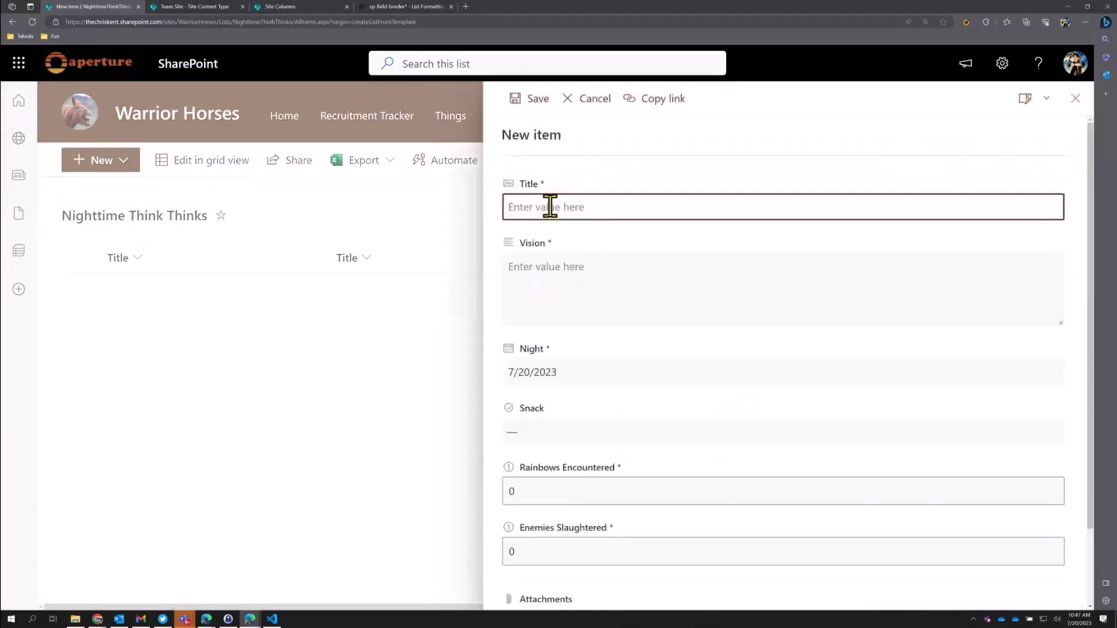
# Enter the title 'Rainbows and Butterflies' and a Vision of 'Beautiful butterflies did stuff'.
pyautogui.write('Rainbows and Butterflies')
pyautogui.press('Tab')
pyautogui.write('B')
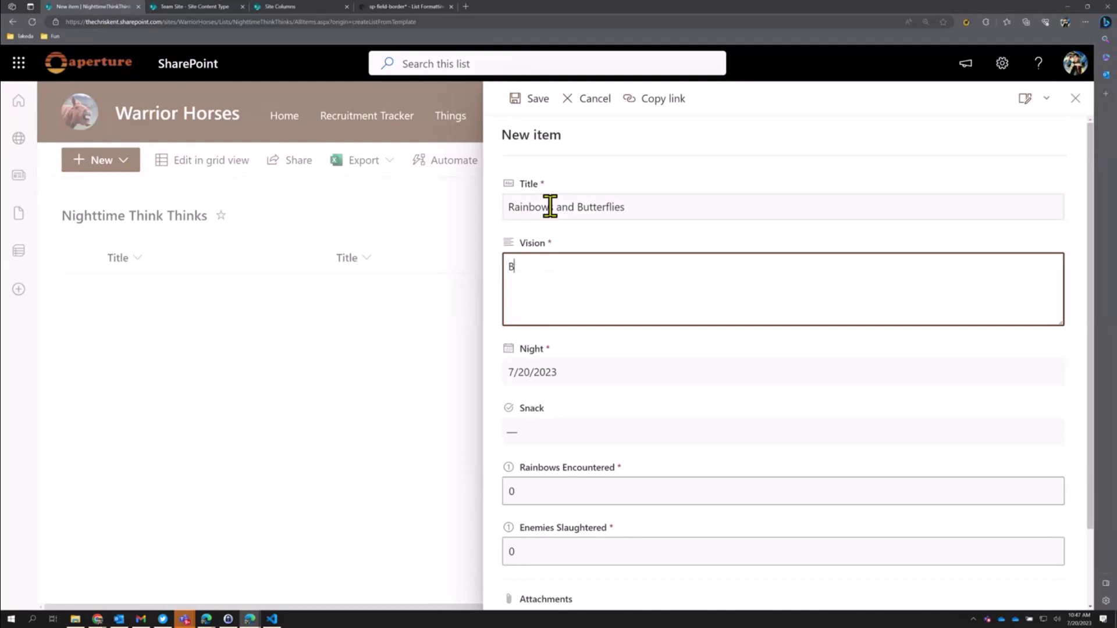
pyautogui.write('eautiful butterflies didc')
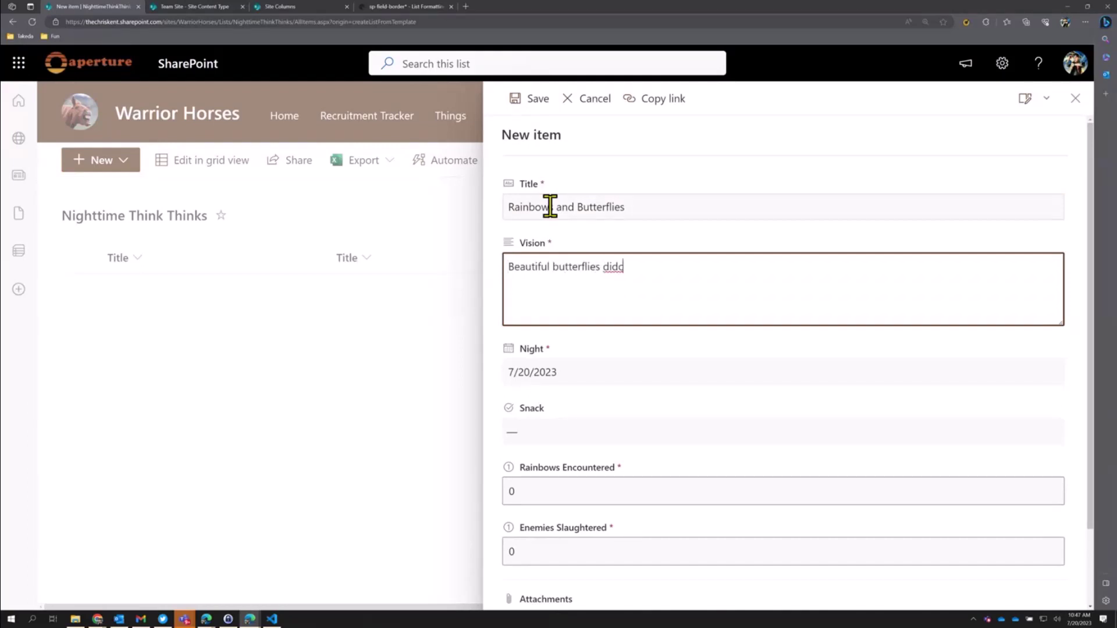
pyautogui.press('BackSpace')
pyautogui.write('stuff')
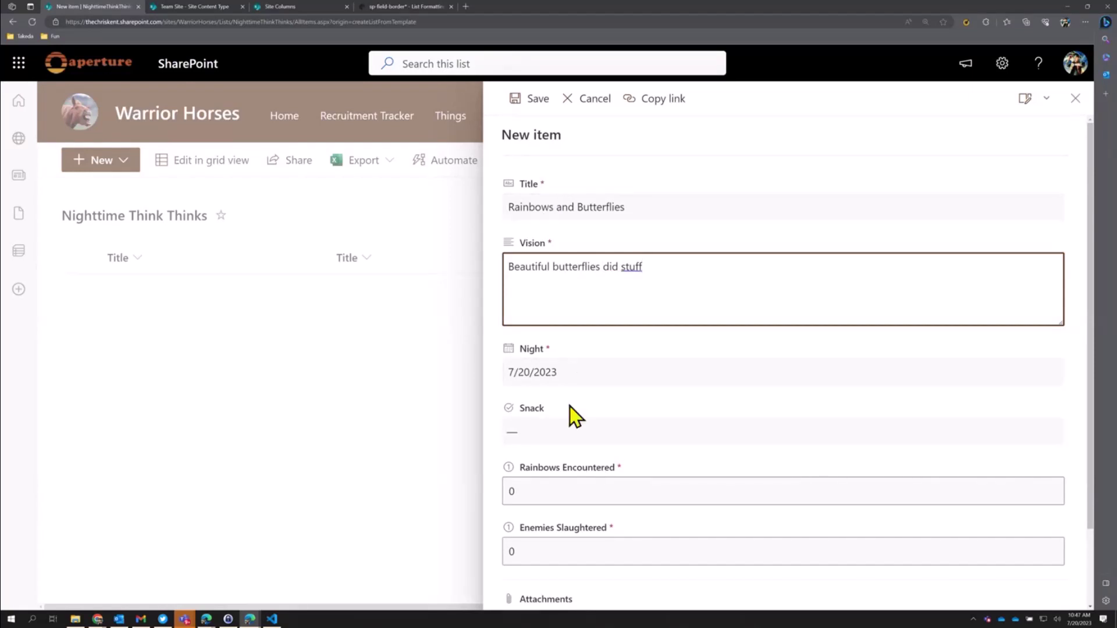
# Set Snack to Oats, Rainbows Encountered 3, Enemies Slaughtered 2, and save the item.
pyautogui.click(571, 430)
pyautogui.click(576, 465)
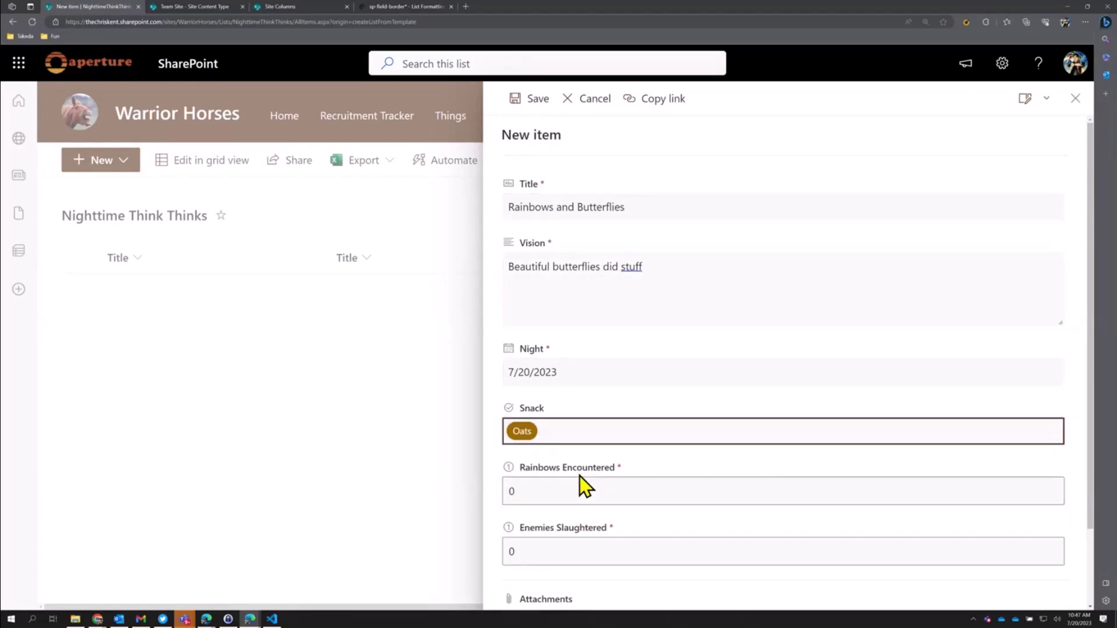
pyautogui.click(612, 494)
pyautogui.write('3')
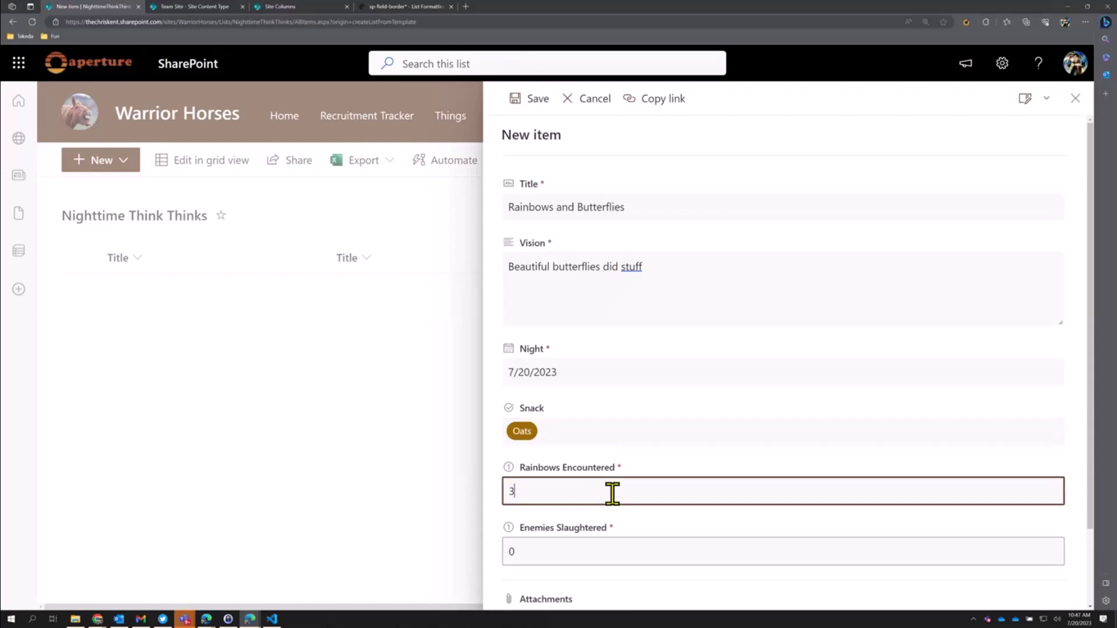
pyautogui.click(598, 554)
pyautogui.write('2')
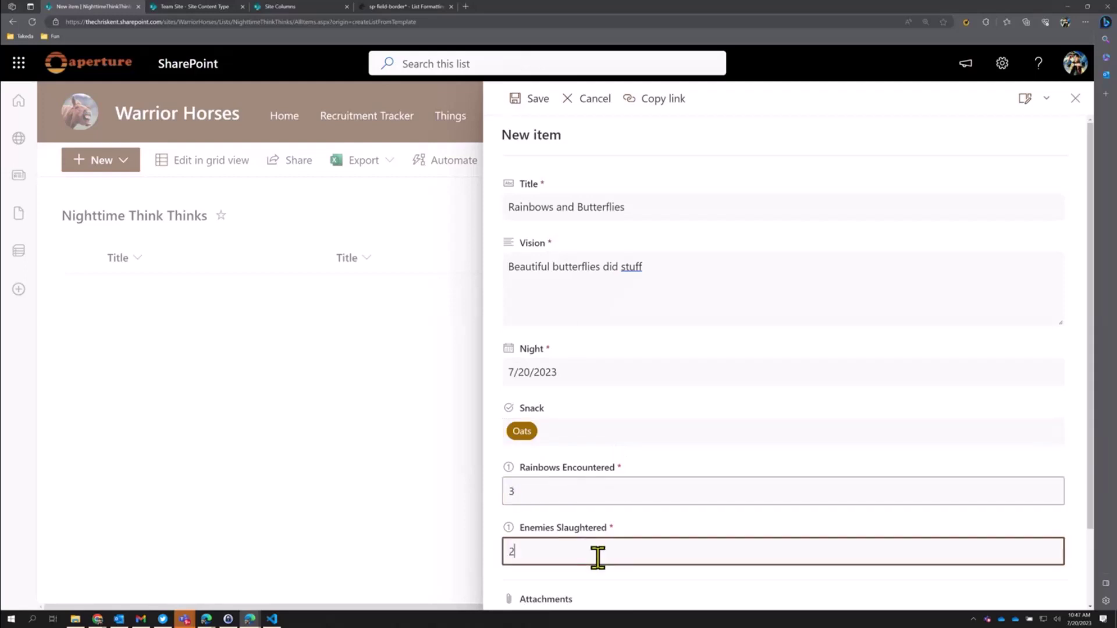
pyautogui.scroll(-2, 629, 528)
pyautogui.click(538, 582)
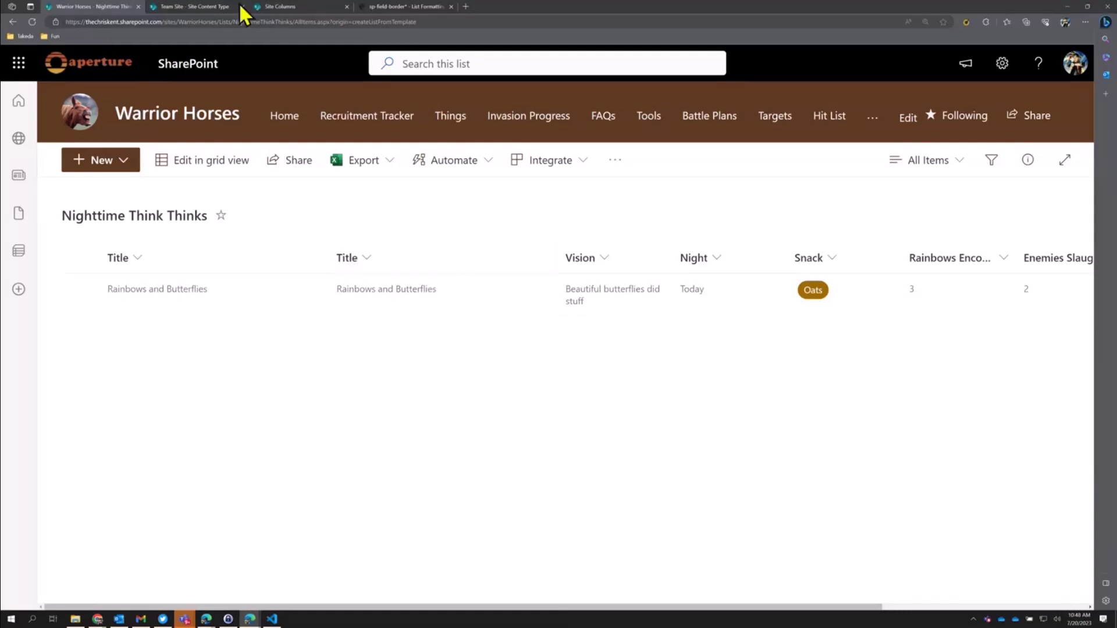
# Create the Nightmare content type in the Horses category with parent List Content Types > Item.
pyautogui.click(223, 7)
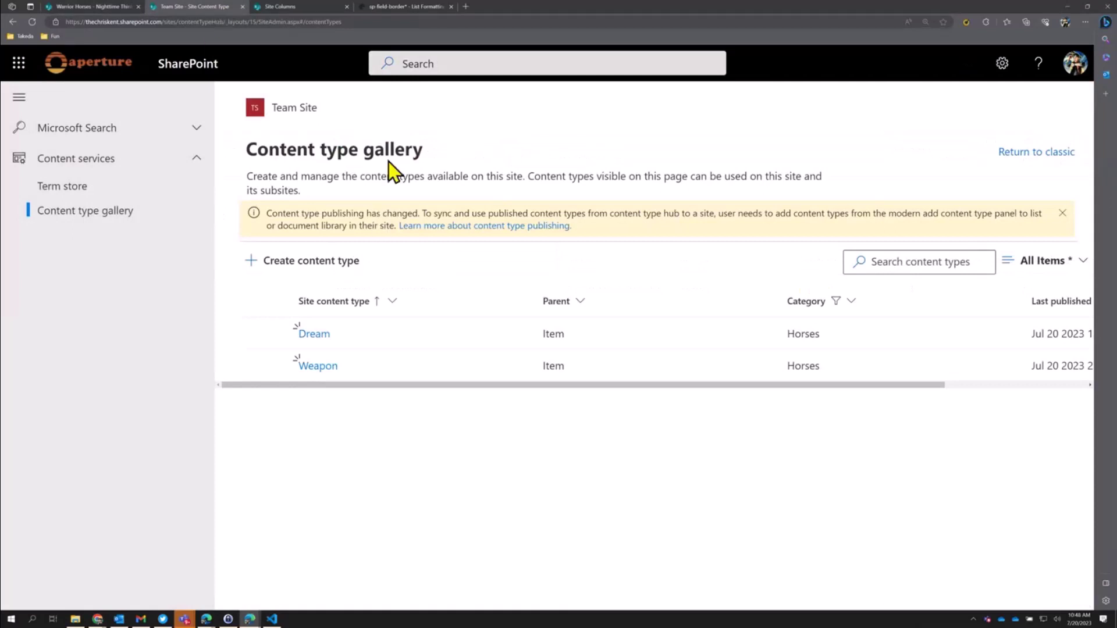
pyautogui.click(318, 266)
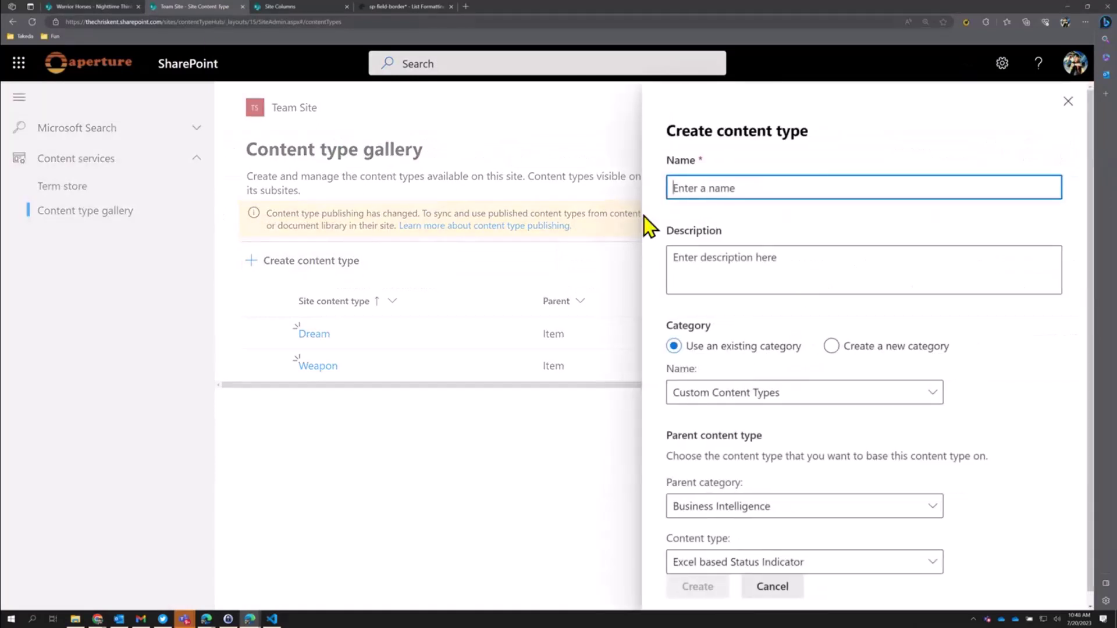
pyautogui.write('Nightmare')
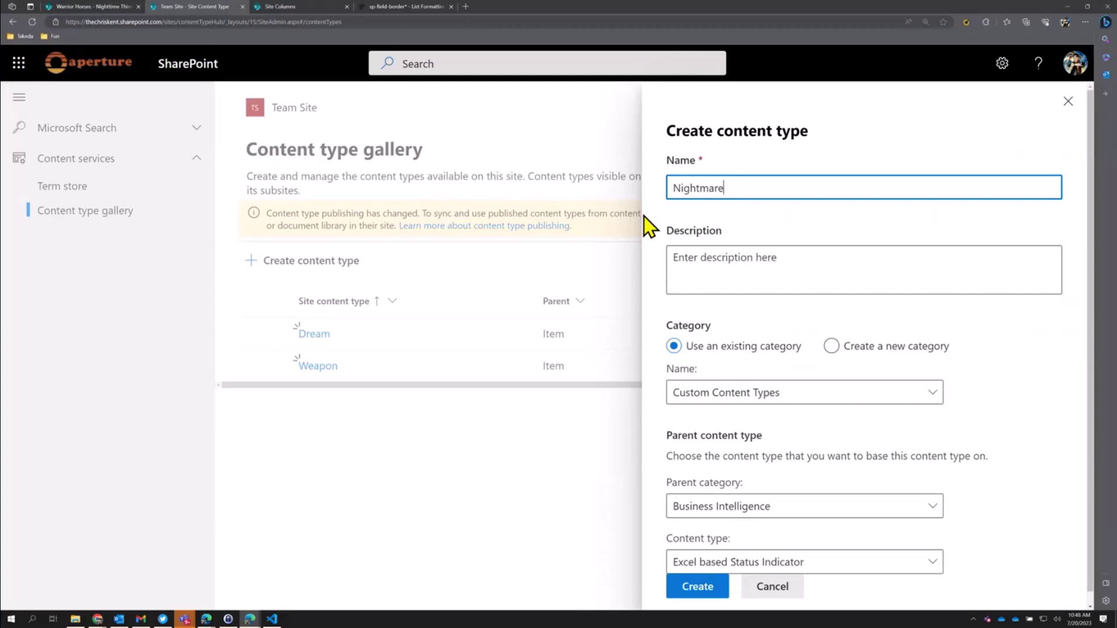
pyautogui.click(792, 402)
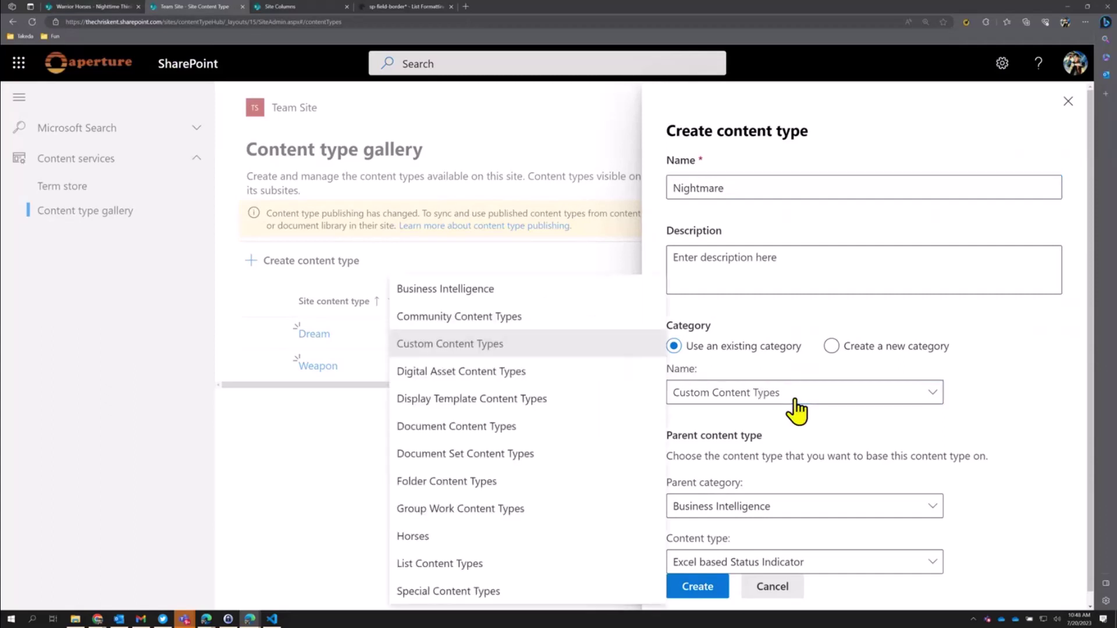
pyautogui.click(506, 538)
pyautogui.scroll(-1, 965, 354)
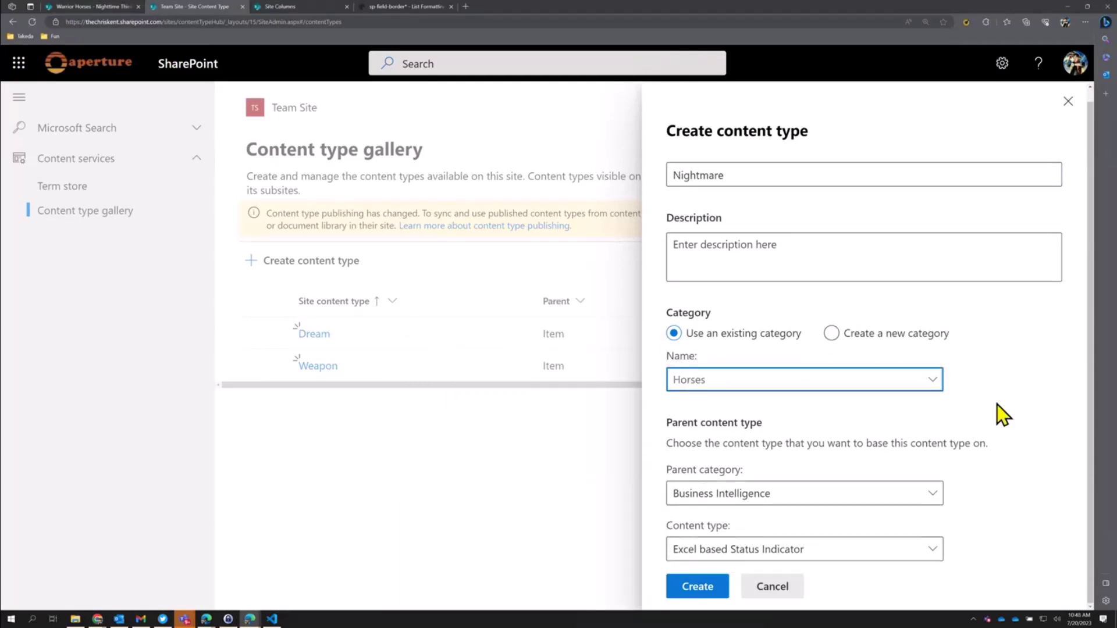
pyautogui.click(774, 493)
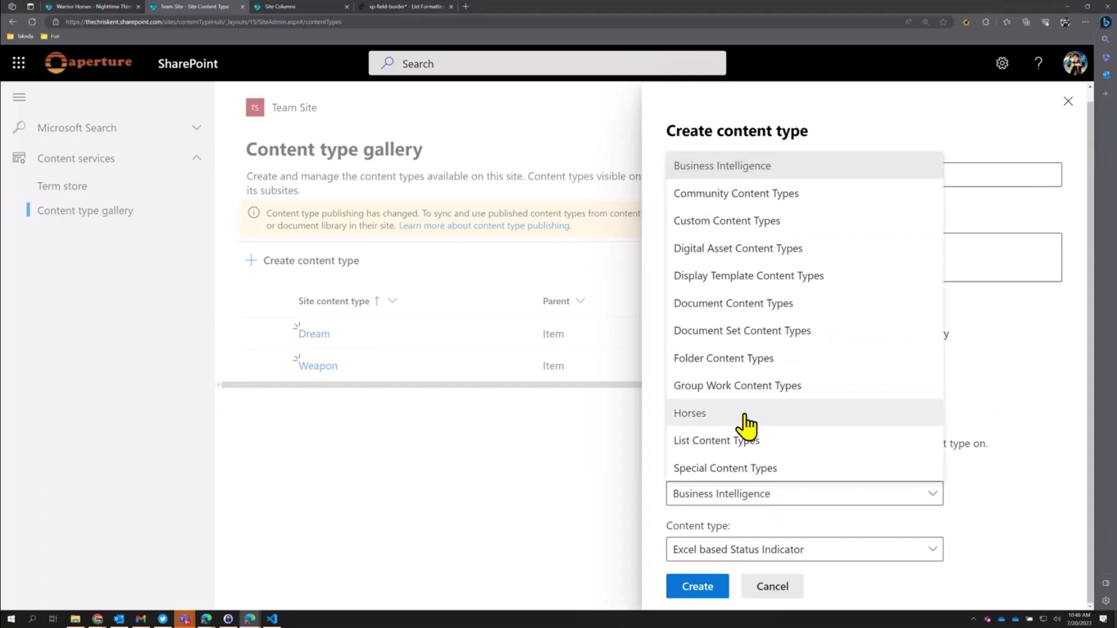
pyautogui.click(775, 442)
pyautogui.click(773, 538)
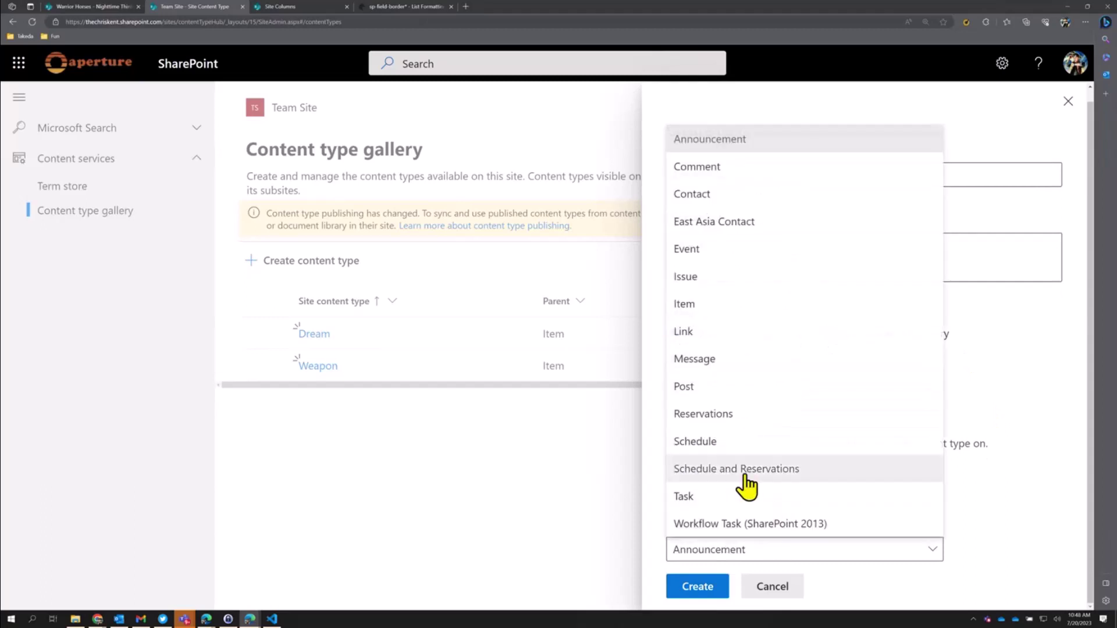
pyautogui.click(717, 314)
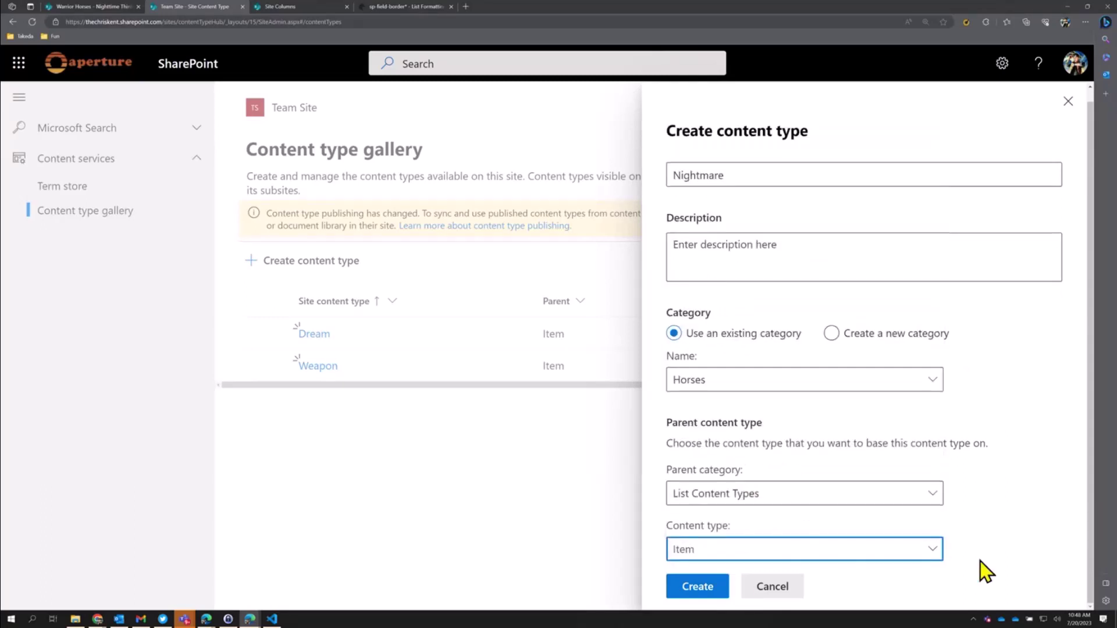
pyautogui.click(715, 585)
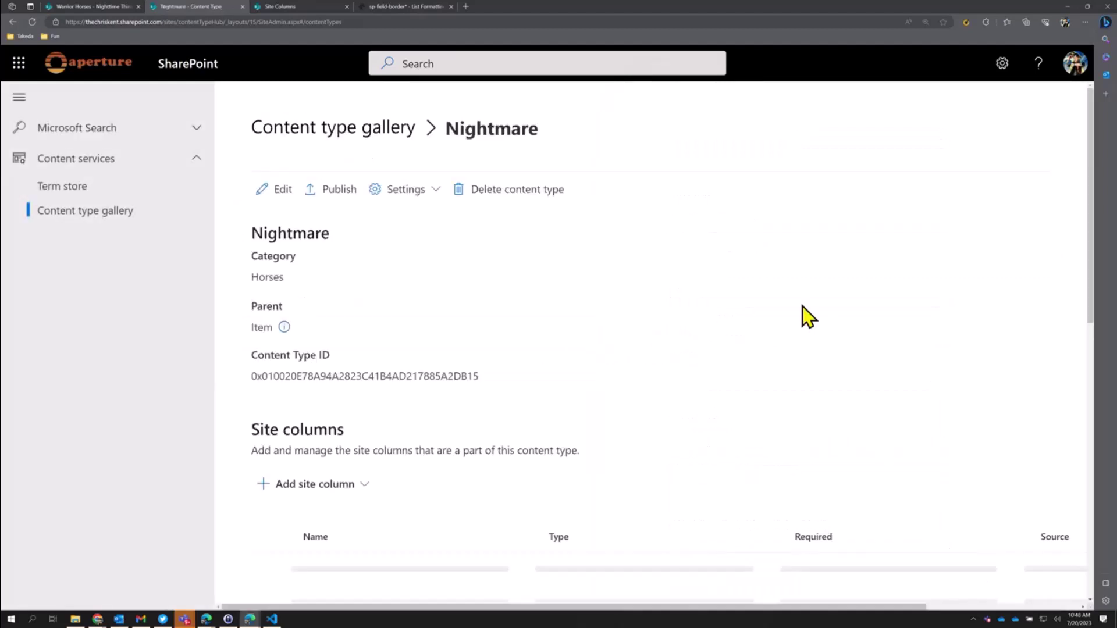
# Add from existing site columns, filtered to the Horses category.
pyautogui.click(342, 487)
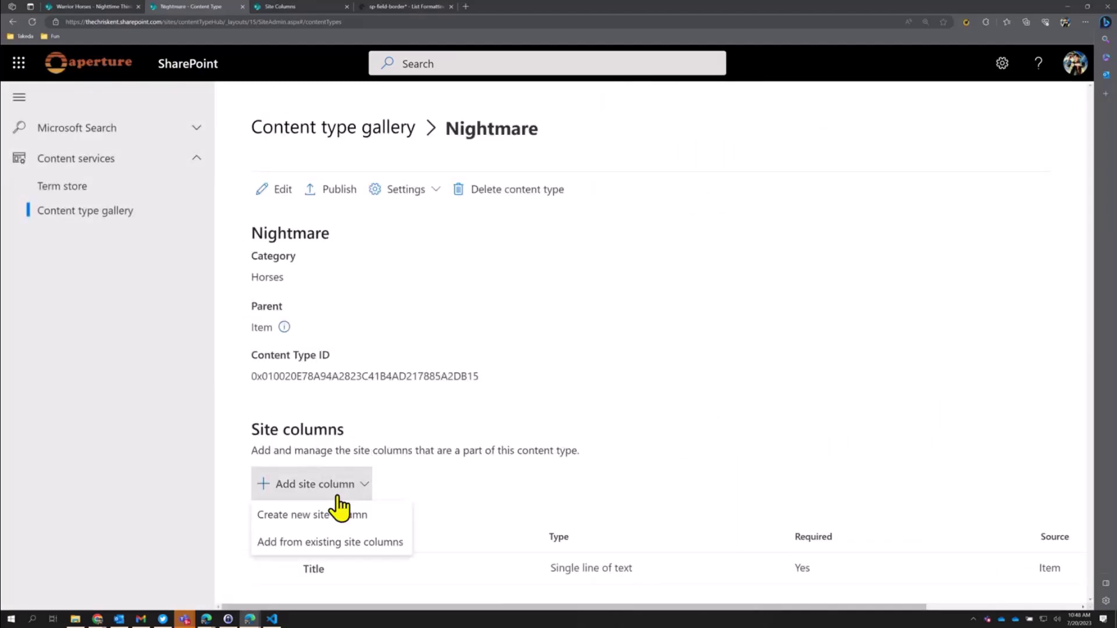
pyautogui.click(336, 544)
pyautogui.click(675, 188)
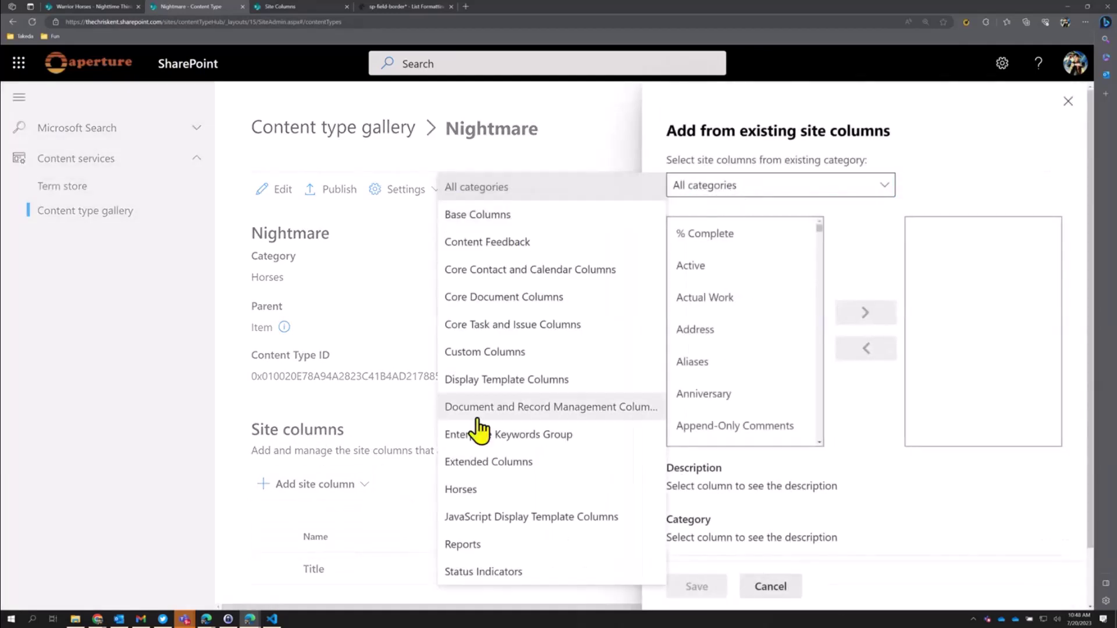
pyautogui.click(489, 489)
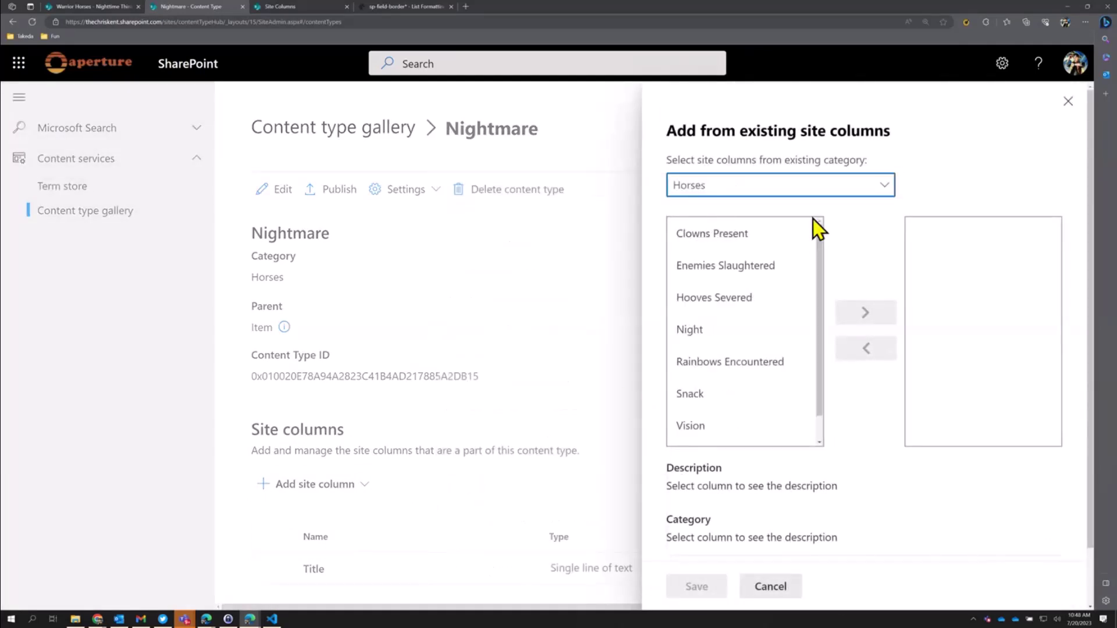
pyautogui.scroll(-1, 748, 323)
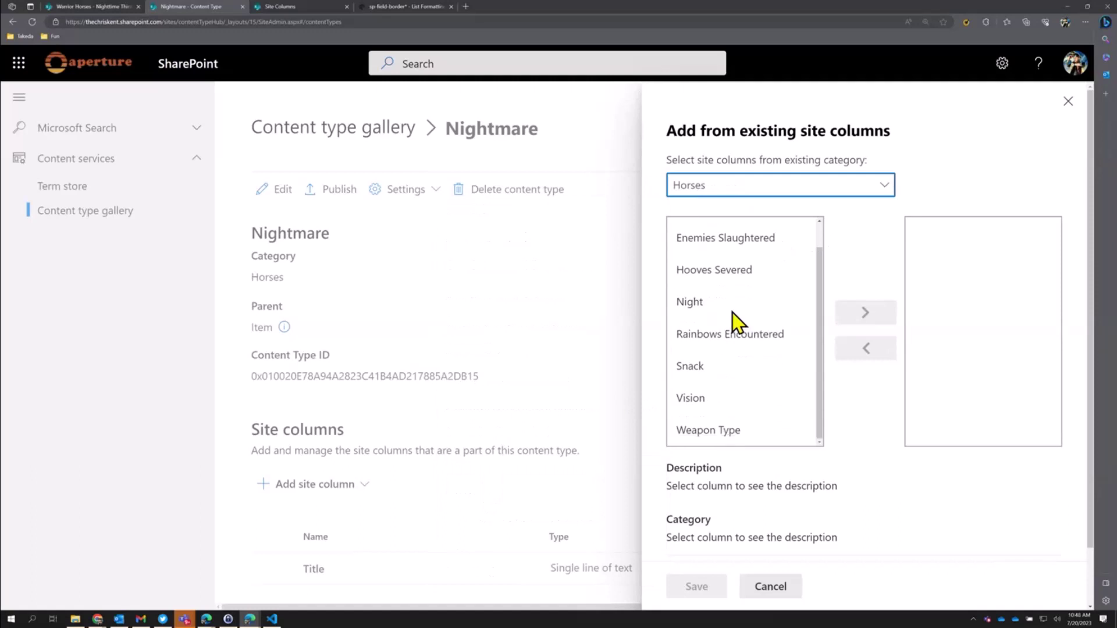
pyautogui.scroll(-2, 734, 318)
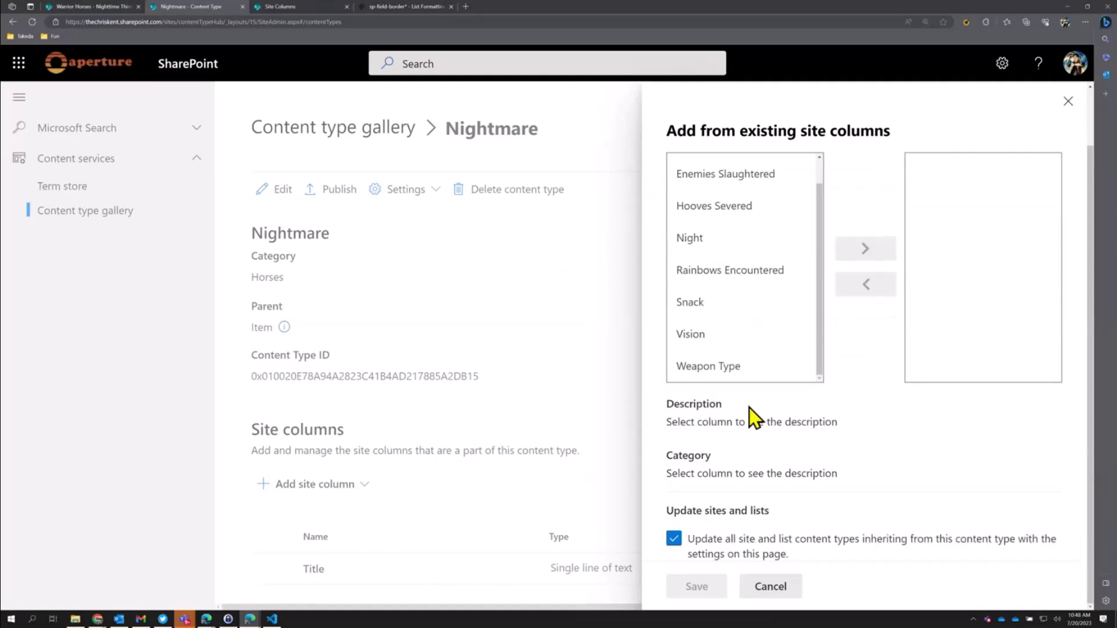
# Add Vision, Night, Snack, Hooves Severed and Clowns Present to Nightmare and save.
pyautogui.click(718, 333)
pyautogui.click(885, 250)
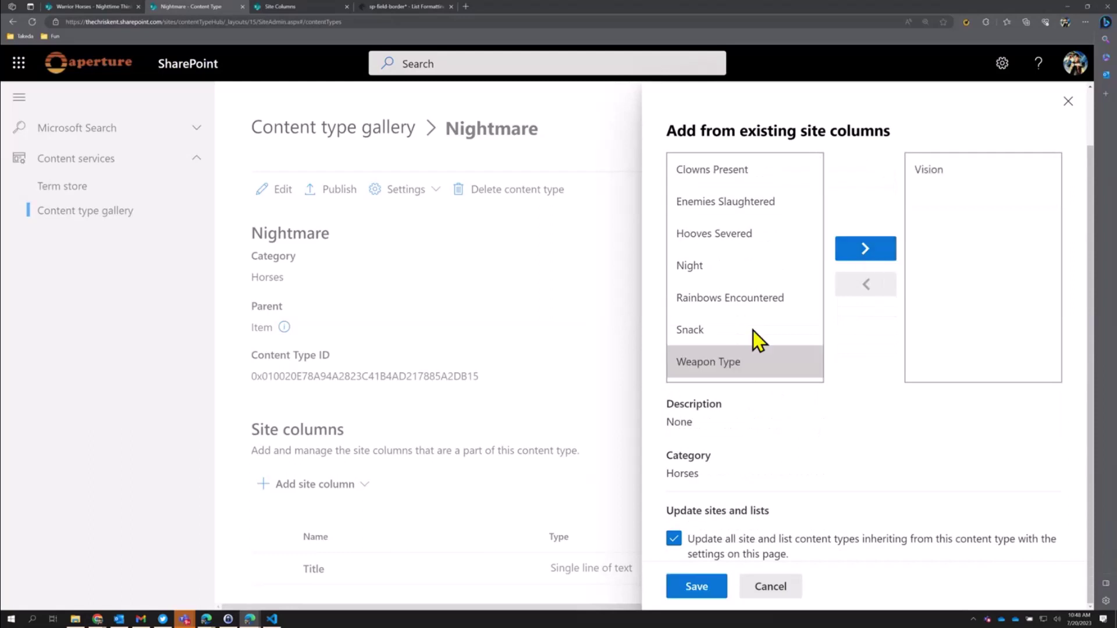
pyautogui.click(692, 266)
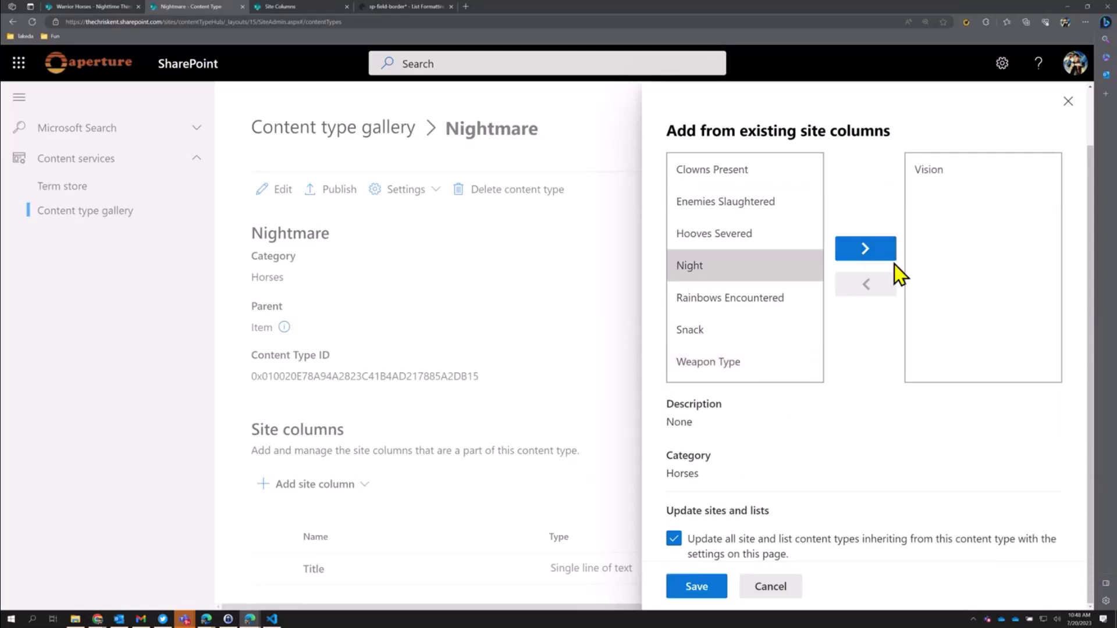
pyautogui.click(889, 256)
pyautogui.click(696, 302)
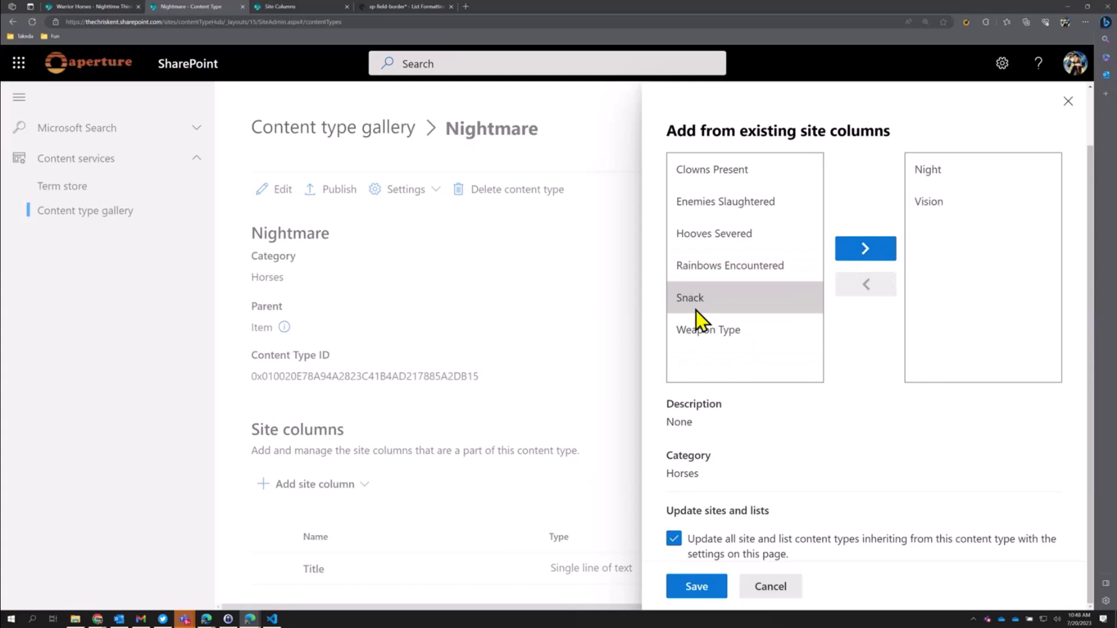
pyautogui.click(876, 251)
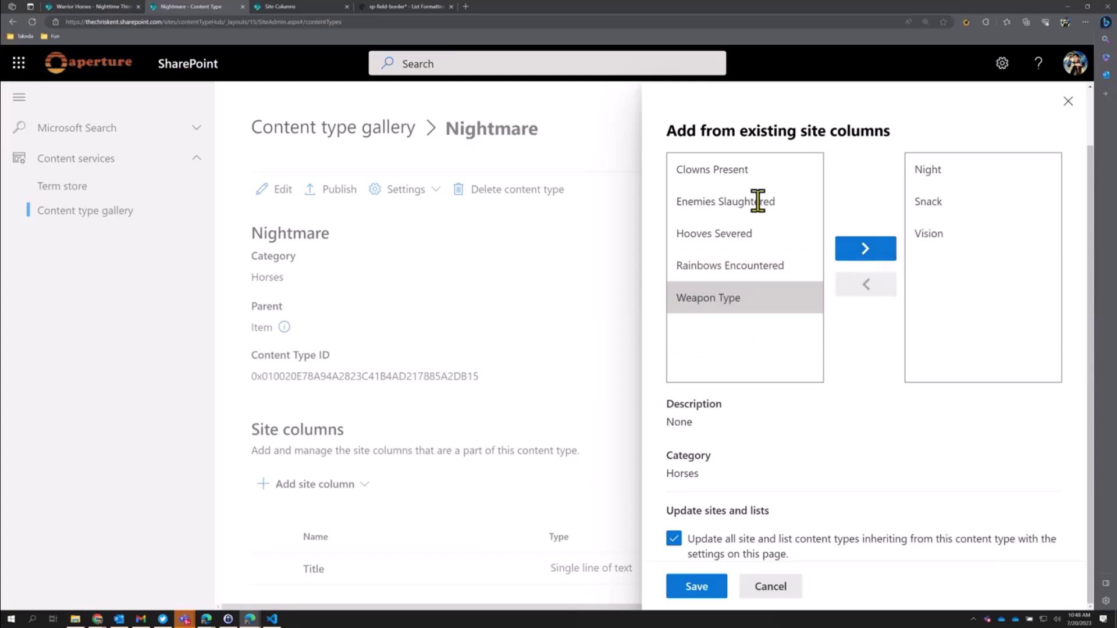
pyautogui.click(727, 232)
pyautogui.click(879, 251)
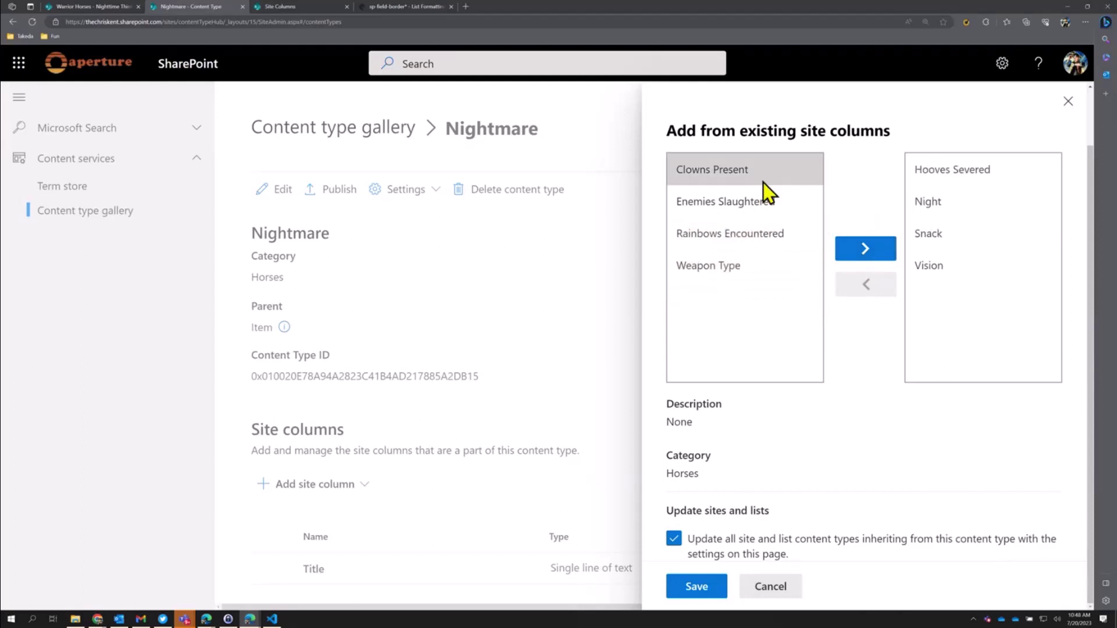
pyautogui.click(878, 252)
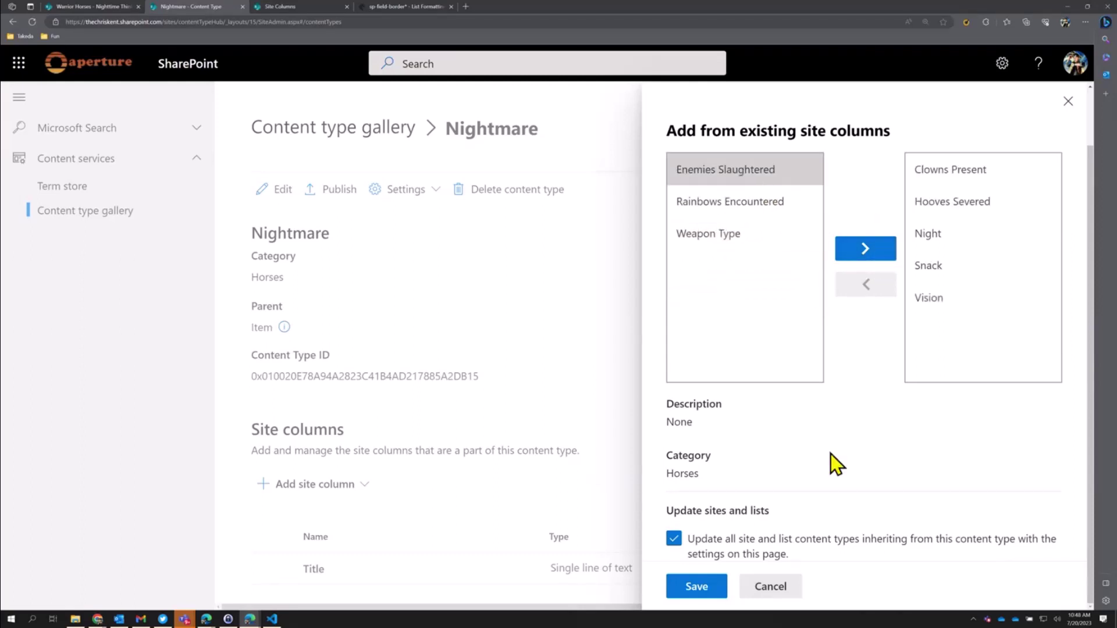
pyautogui.click(705, 588)
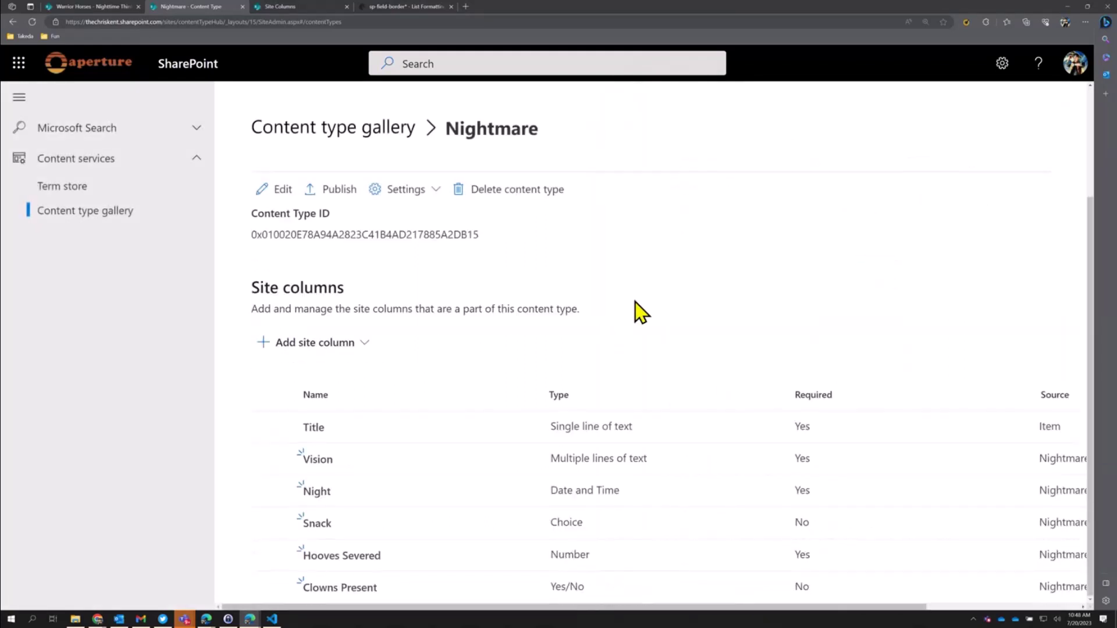
# Publish the Nightmare content type and switch back to the Nighttime Think Thinks list tab.
pyautogui.click(341, 192)
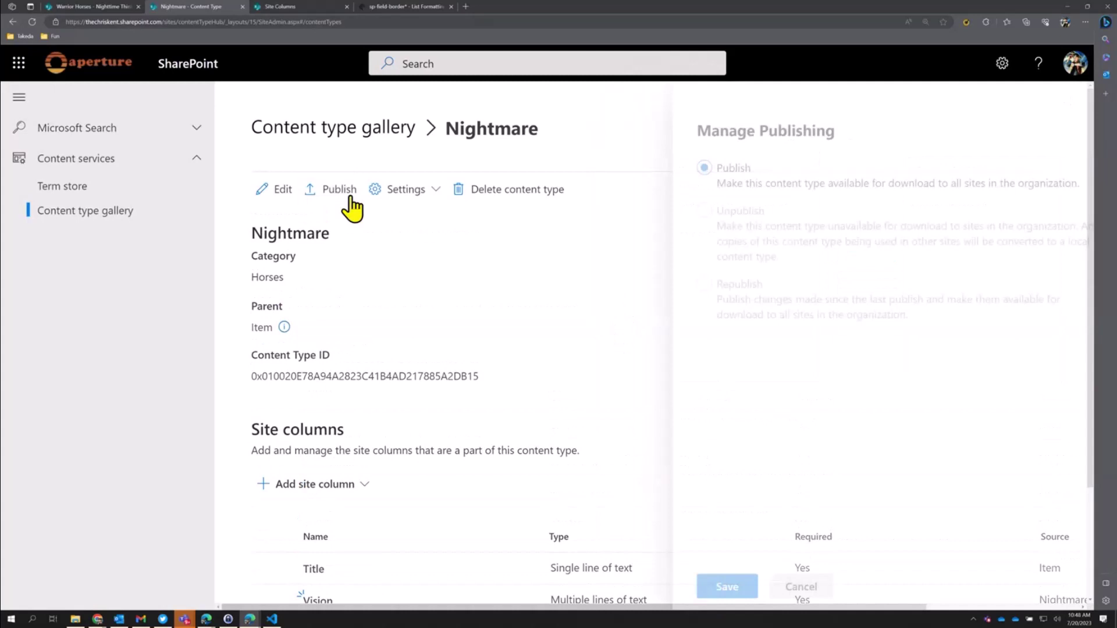
pyautogui.click(696, 588)
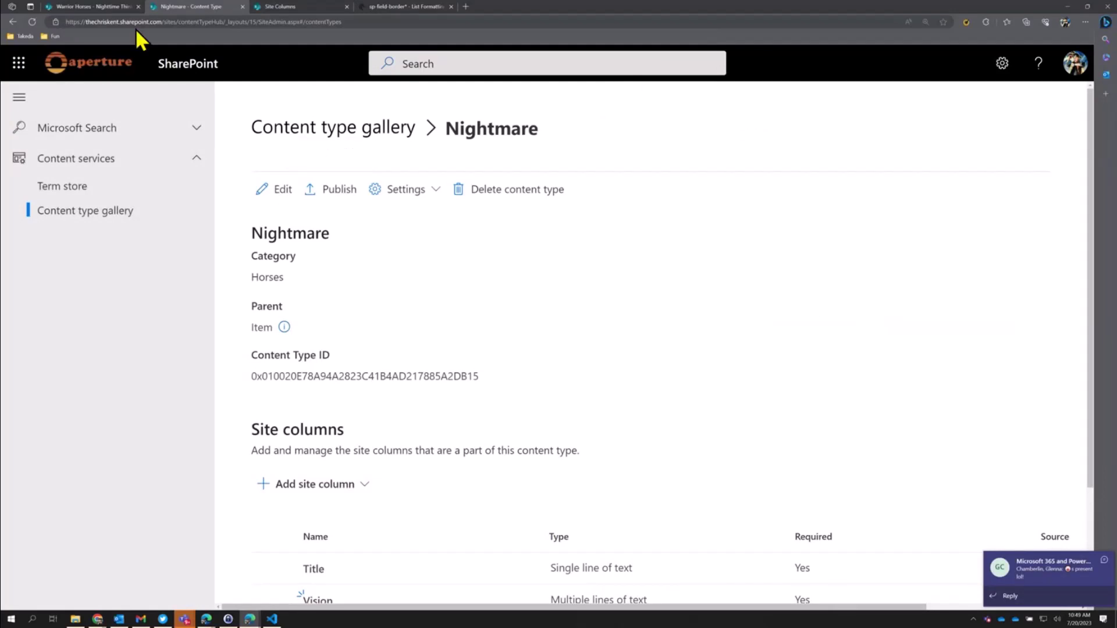
pyautogui.click(116, 8)
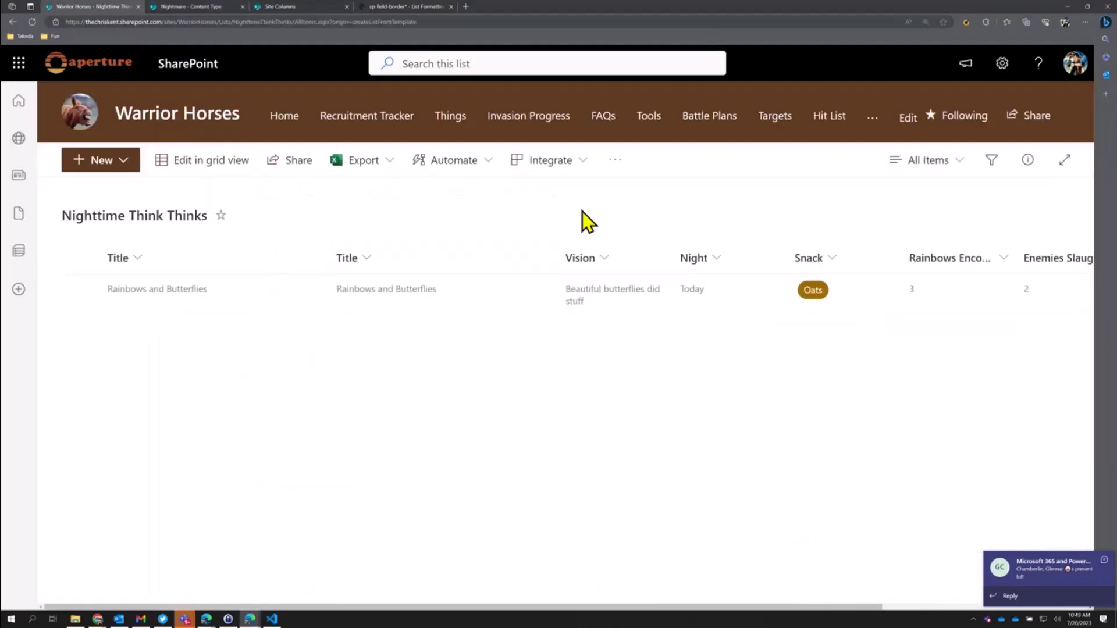
# Refresh the list and add the Nightmare content type without adding its columns to the view.
pyautogui.click(30, 20)
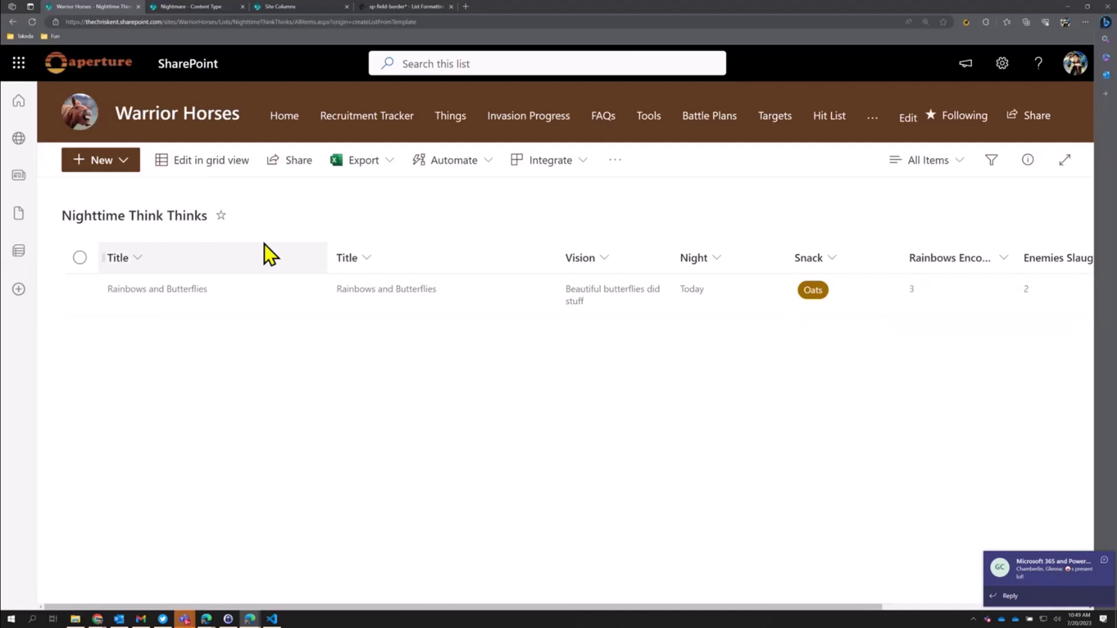
pyautogui.click(327, 239)
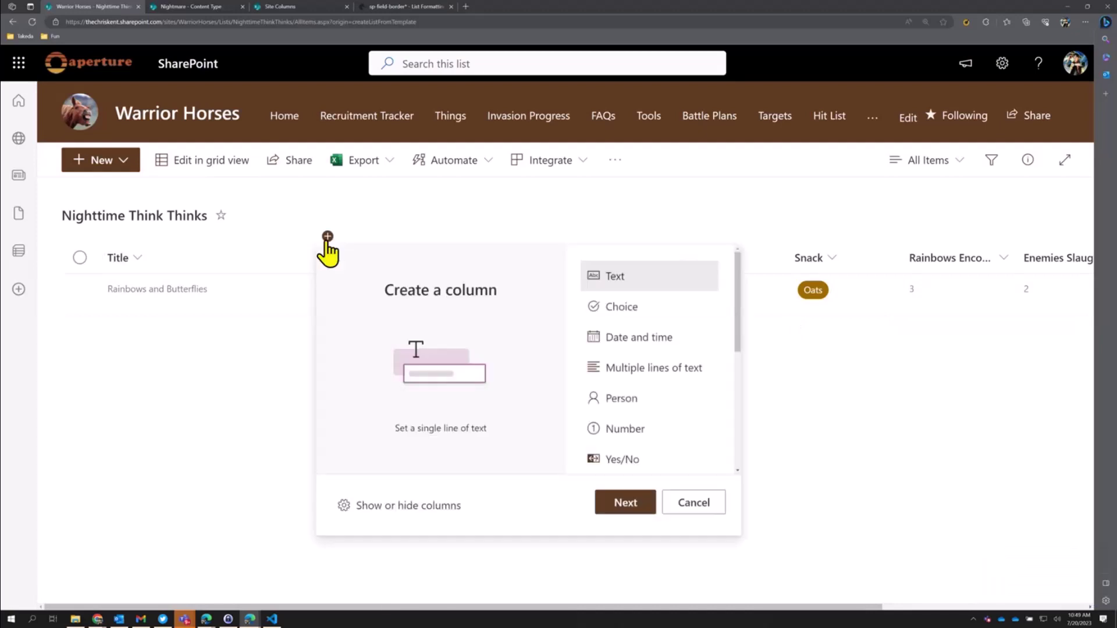
pyautogui.scroll(-5, 678, 422)
pyautogui.click(676, 420)
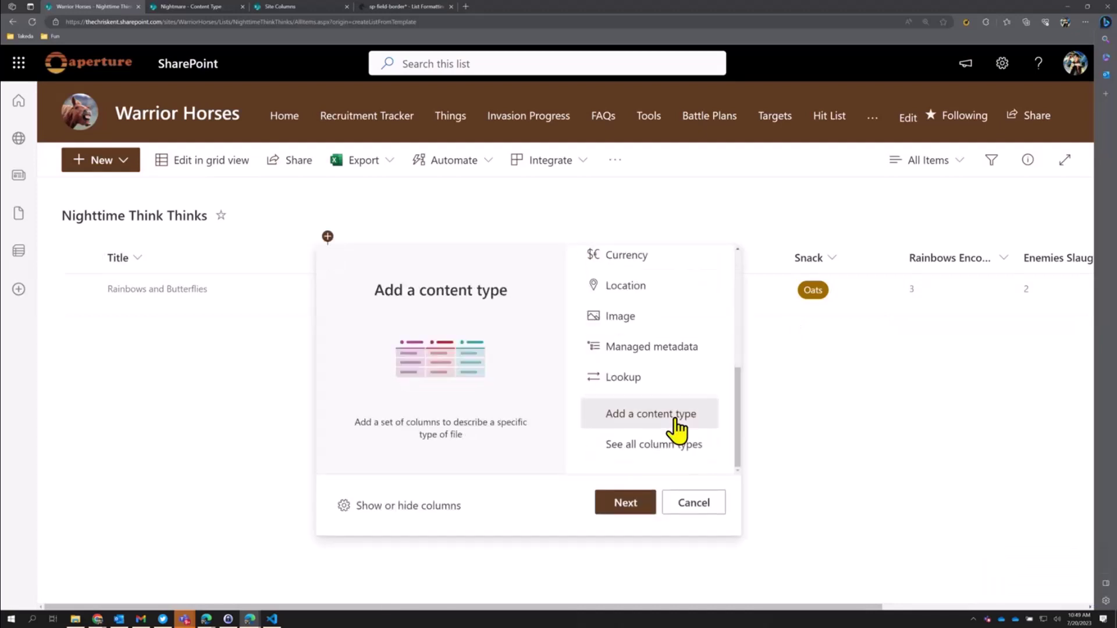
pyautogui.click(639, 504)
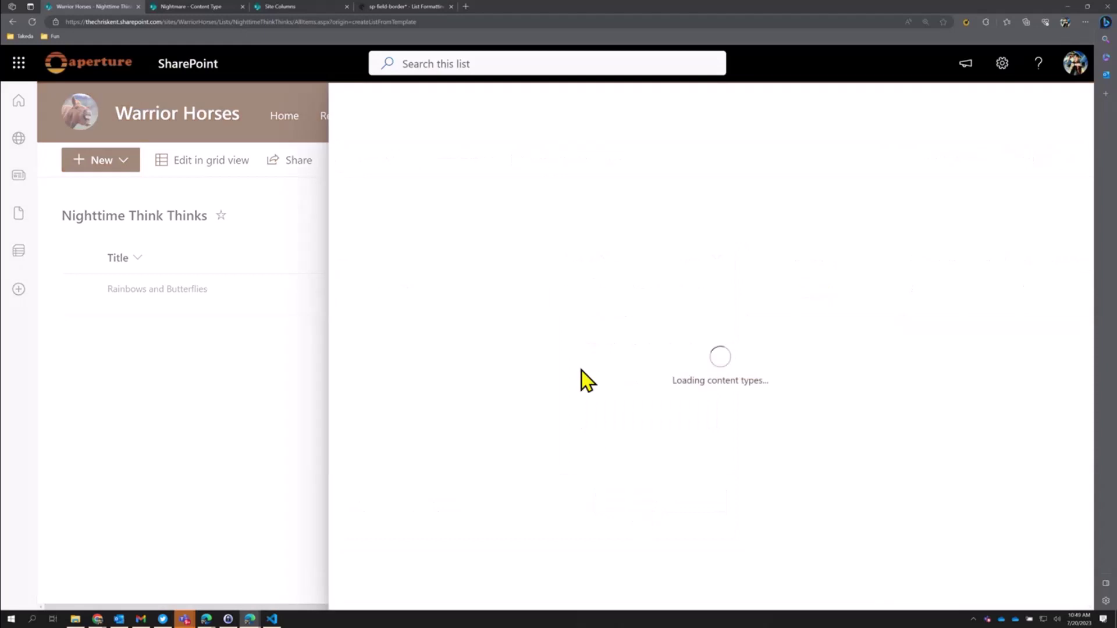
pyautogui.click(458, 182)
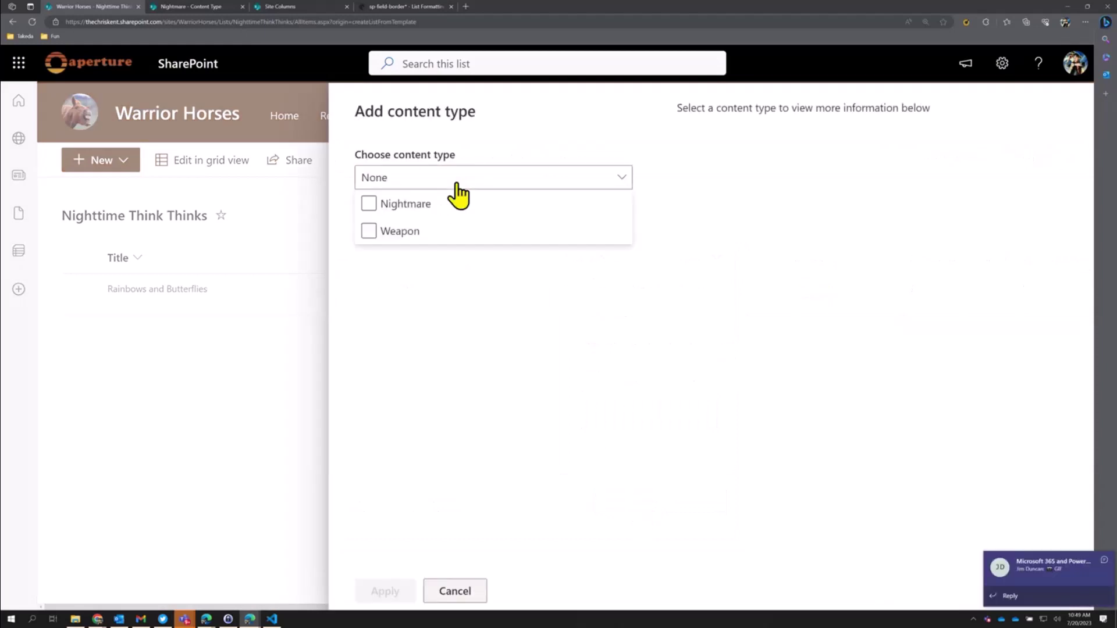
pyautogui.click(395, 206)
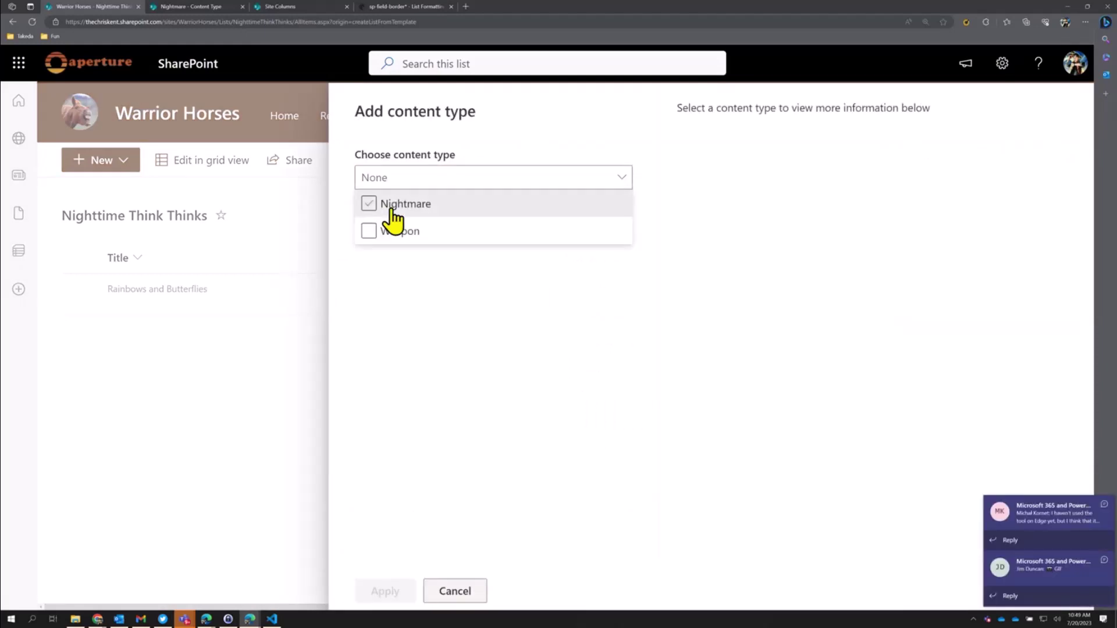
pyautogui.click(423, 336)
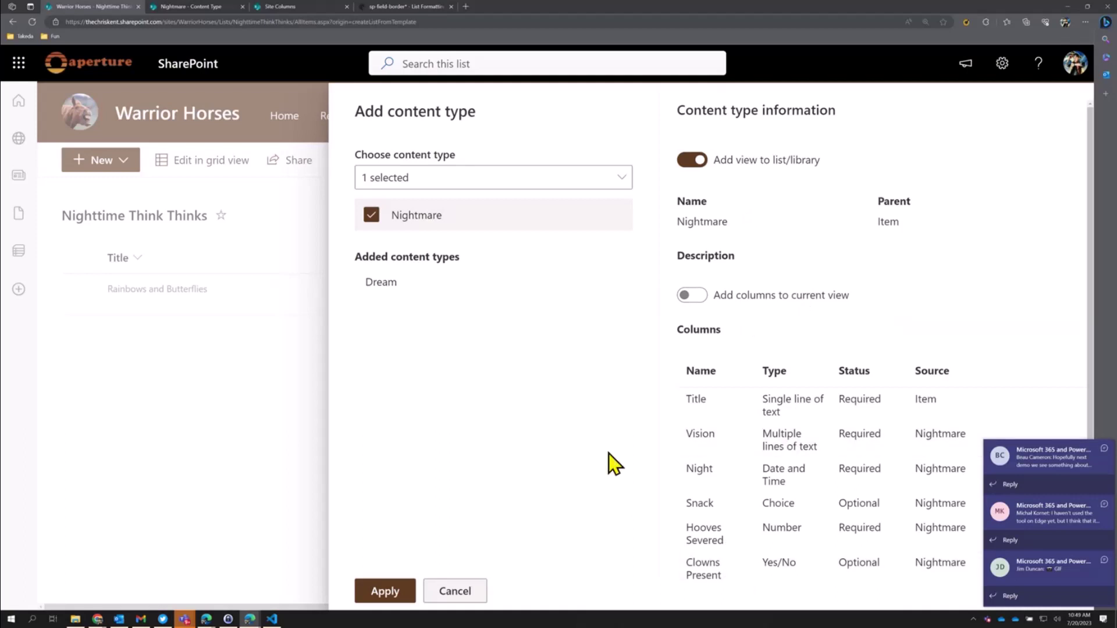
pyautogui.click(377, 591)
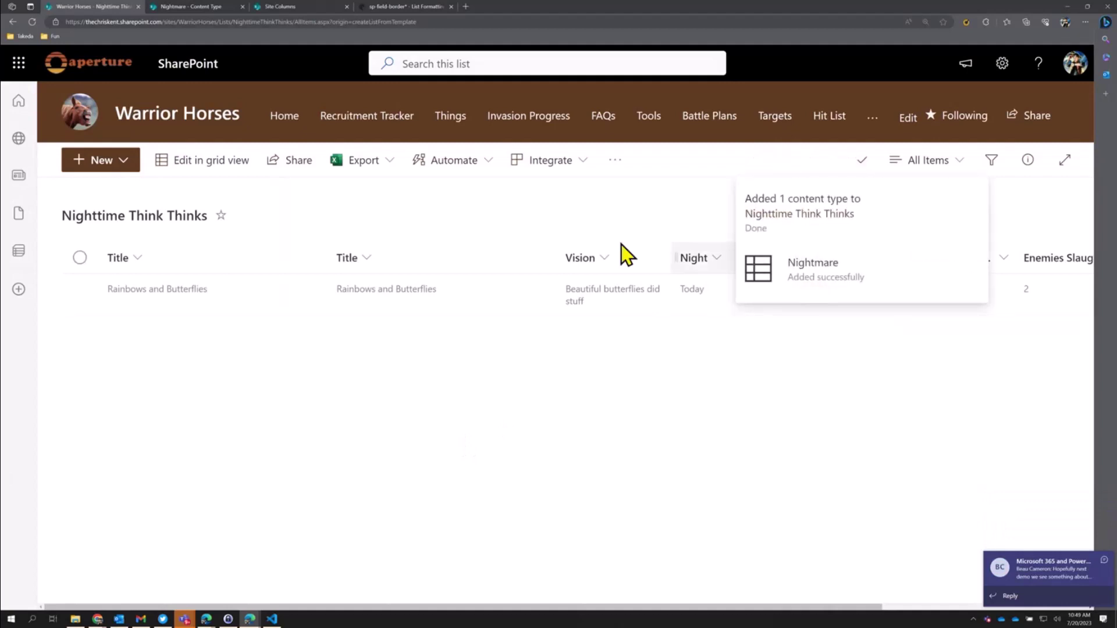
# Check the New menu, then delete the Item content type from the list settings.
pyautogui.click(121, 169)
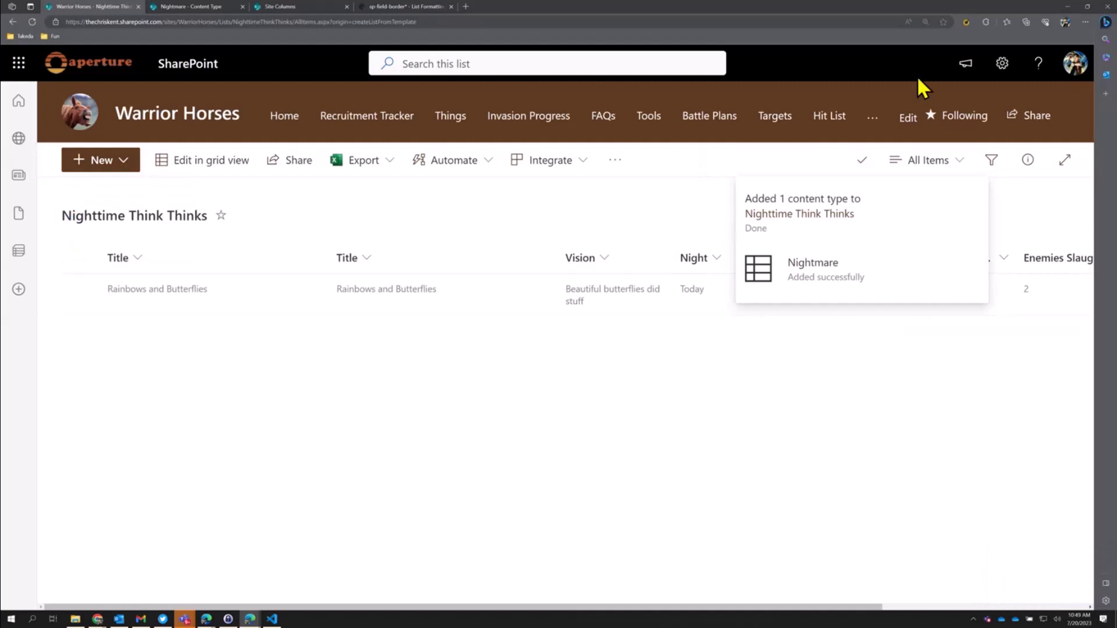
pyautogui.click(1002, 63)
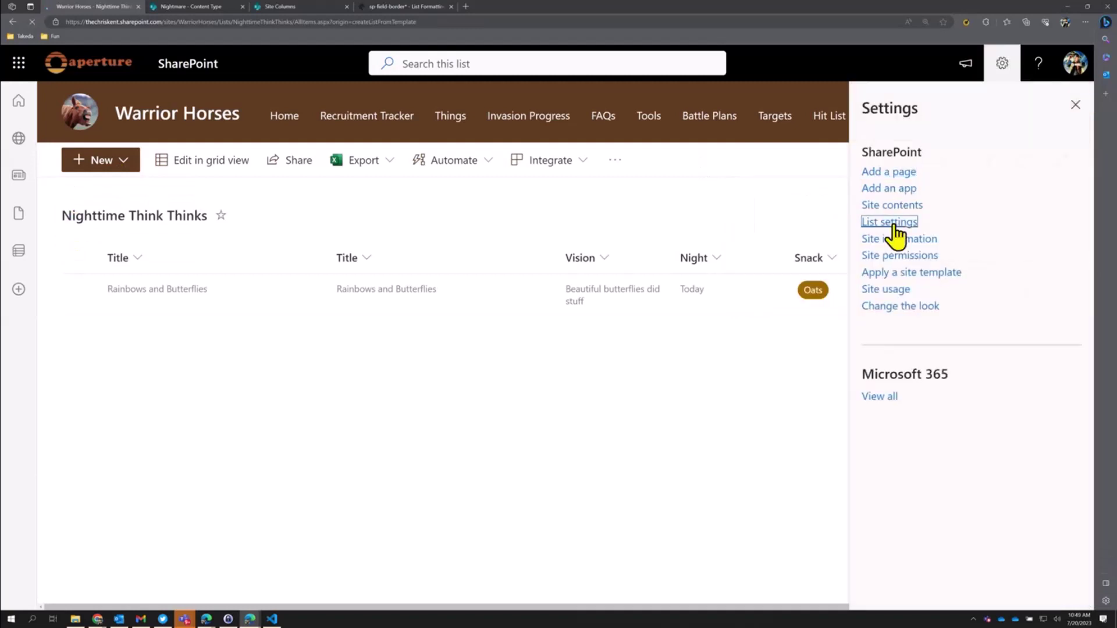
pyautogui.click(890, 222)
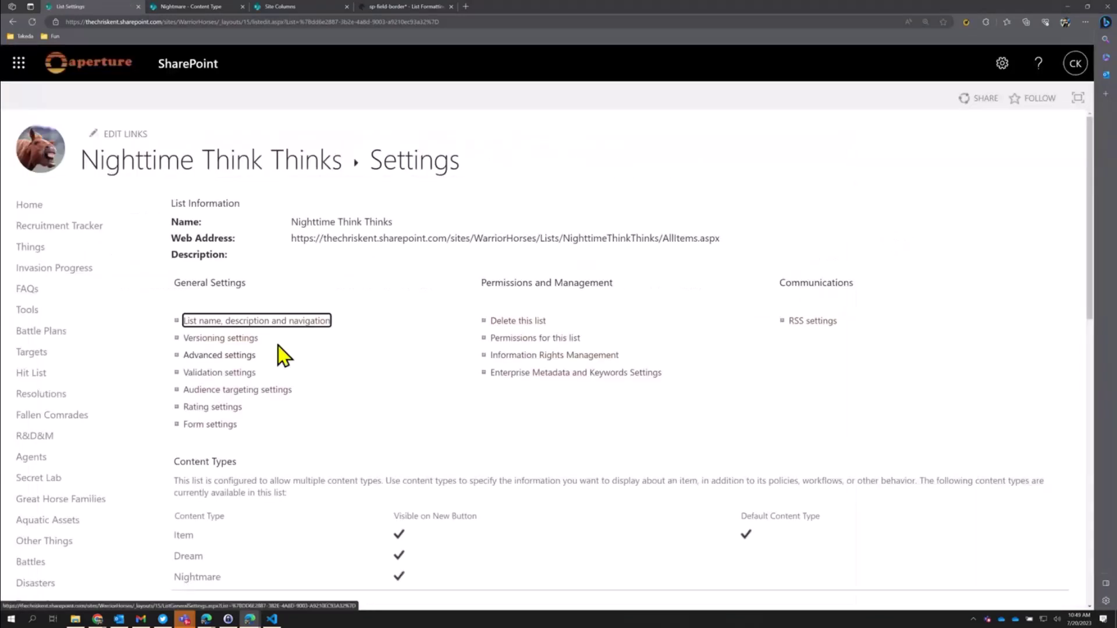
pyautogui.scroll(-4, 250, 361)
pyautogui.click(190, 311)
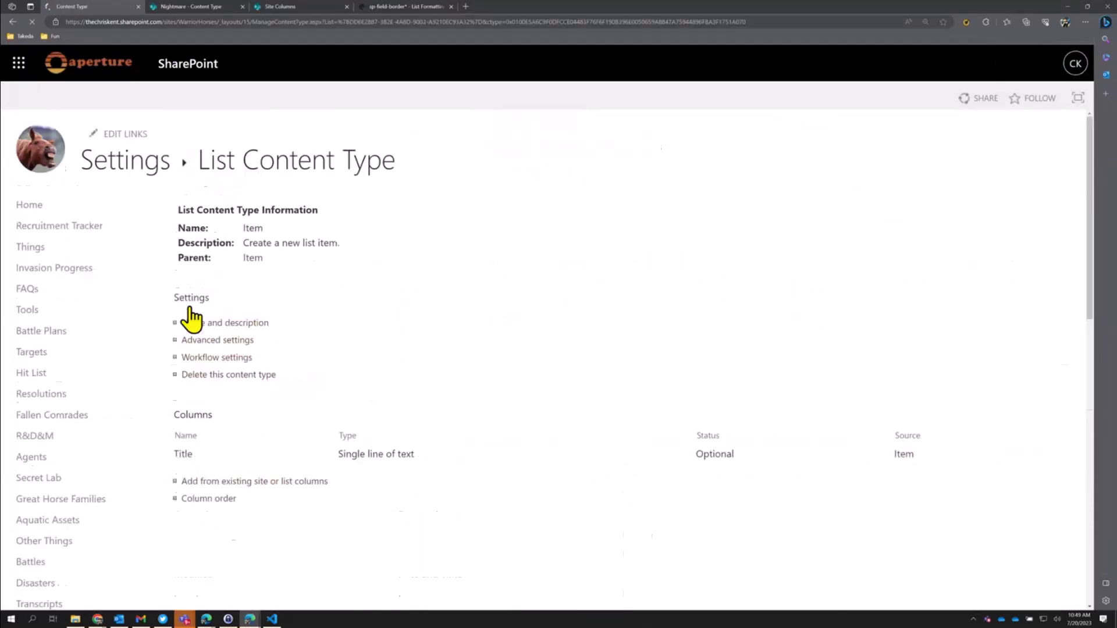
pyautogui.click(244, 378)
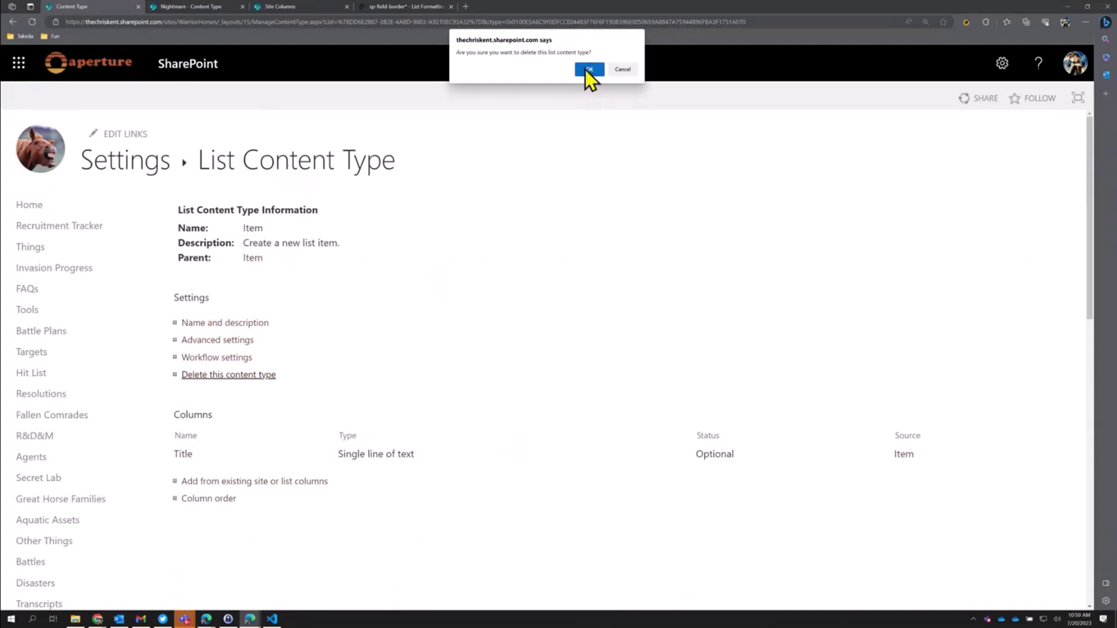
pyautogui.click(589, 69)
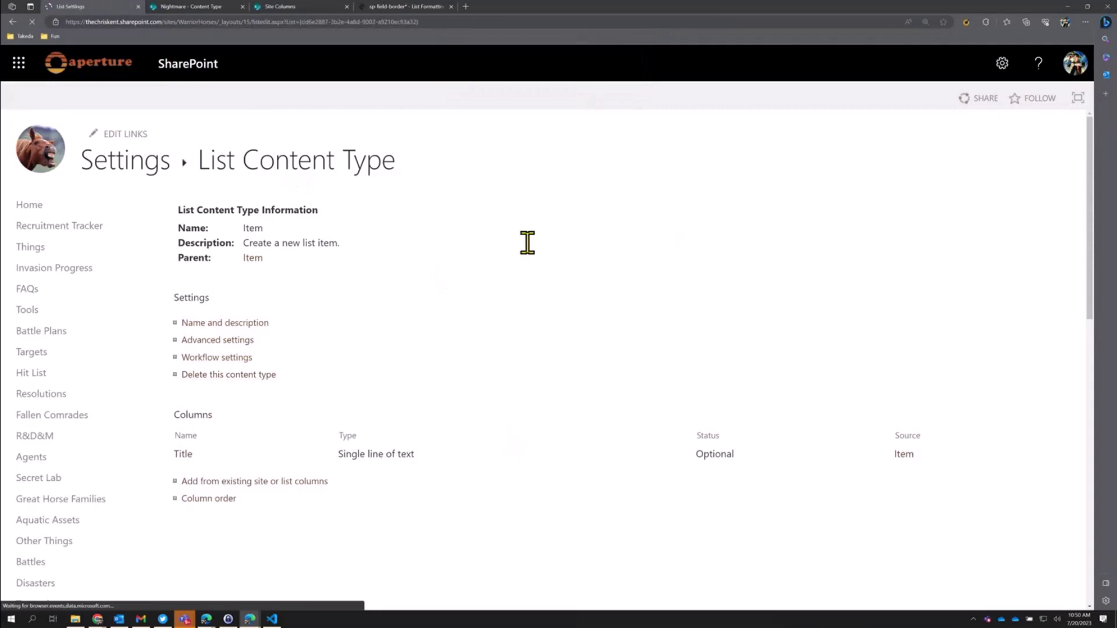
# Return to the Nighttime Think Thinks items and bring up the New item type choices.
pyautogui.click(235, 170)
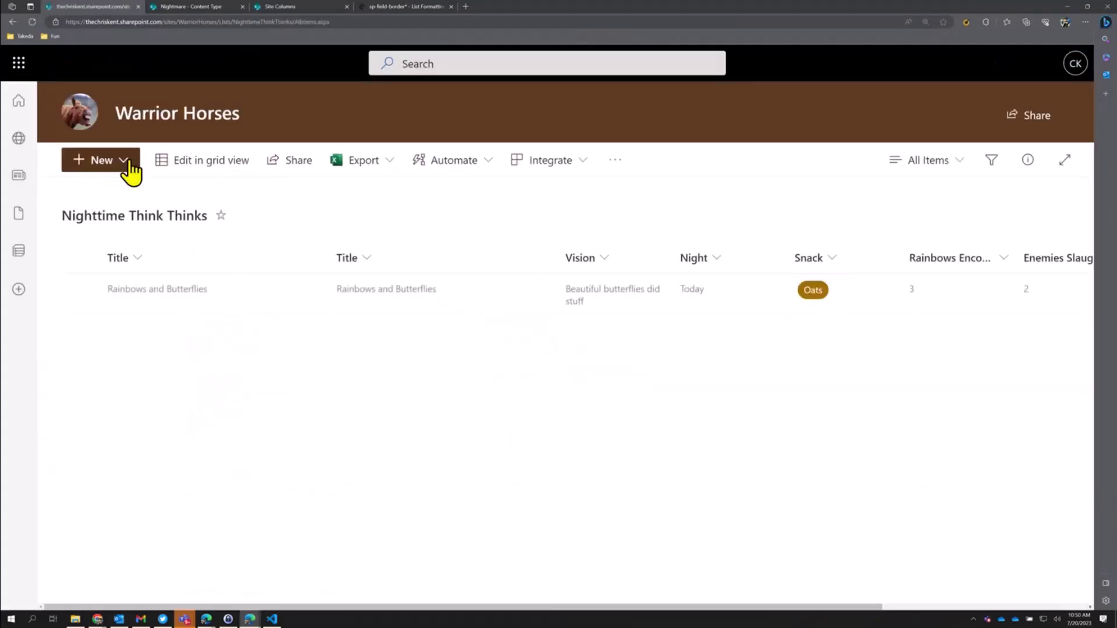
pyautogui.click(131, 168)
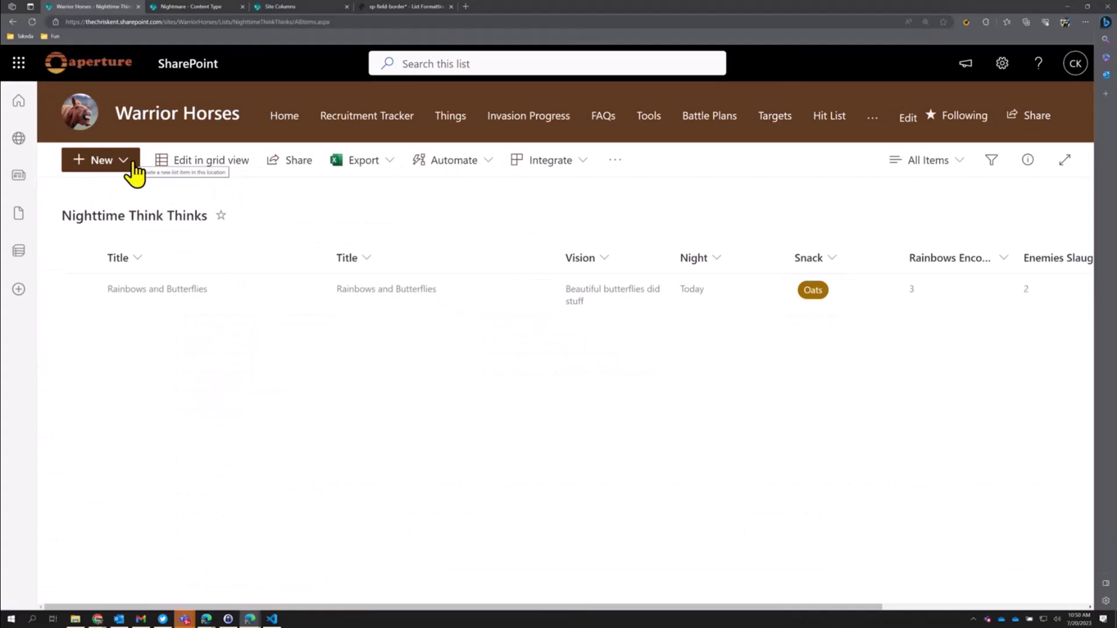
pyautogui.click(135, 169)
# Create a Rabbit Attack nightmare with snack Casserole, Hooves Severed 3 and Clowns Present unticked, and save it.
pyautogui.click(106, 220)
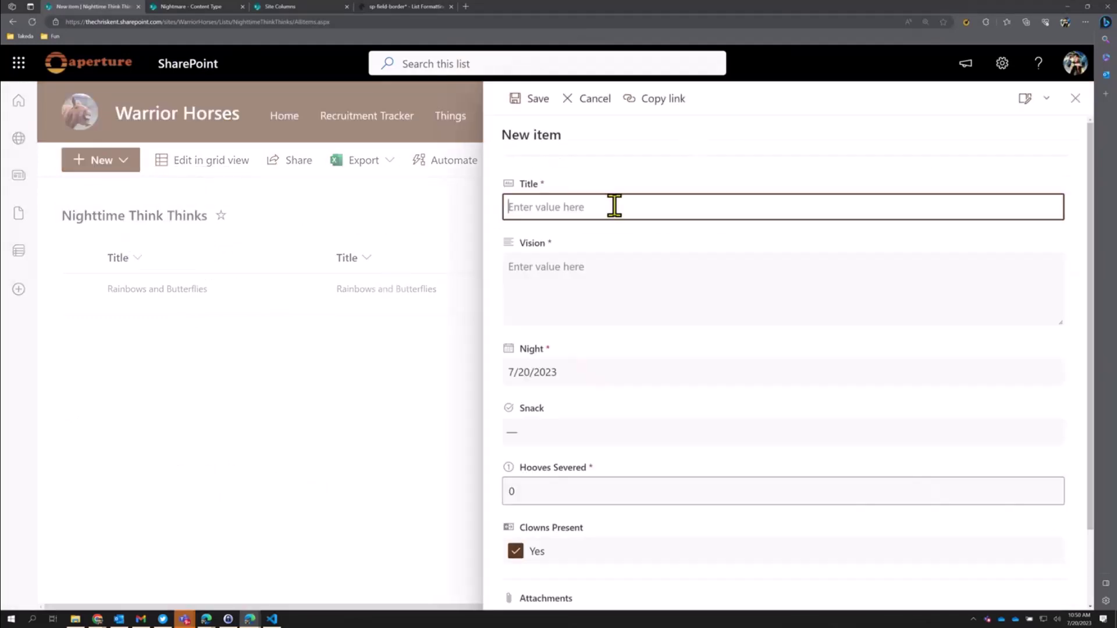
pyautogui.write('Rabbit Attack')
pyautogui.press('Tab')
pyautogui.write('The')
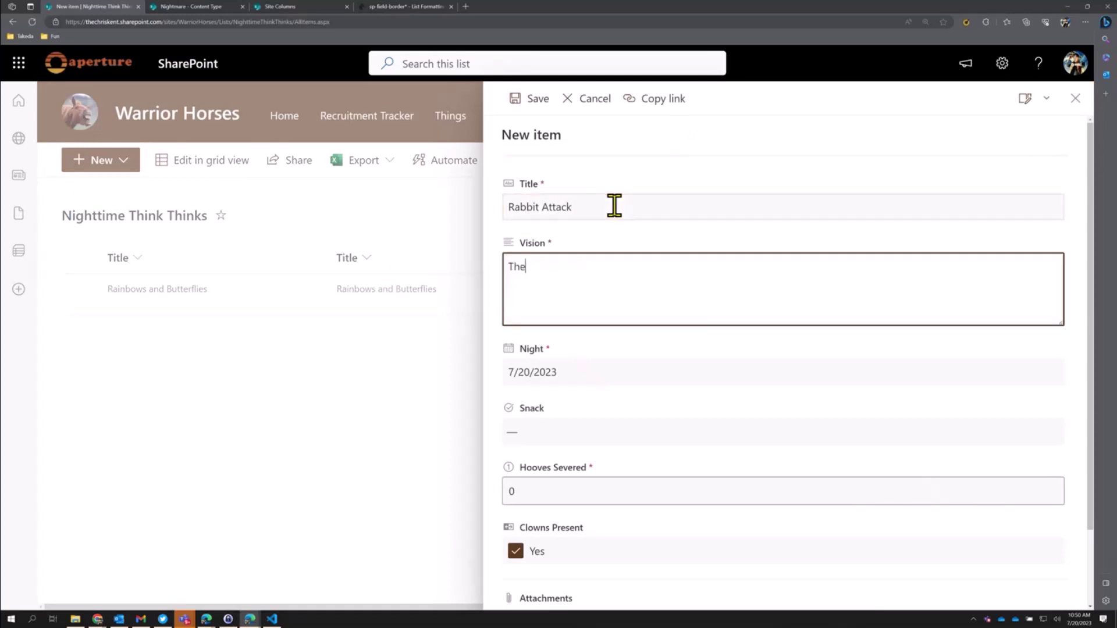
pyautogui.write('y had saws and said mean things!')
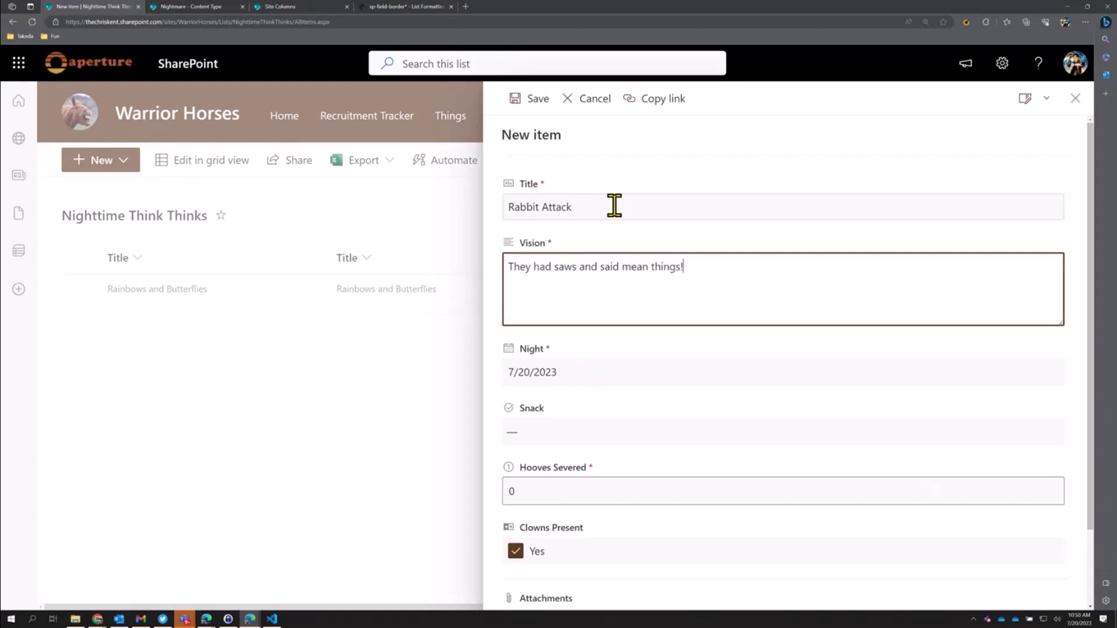
pyautogui.click(580, 427)
pyautogui.click(618, 557)
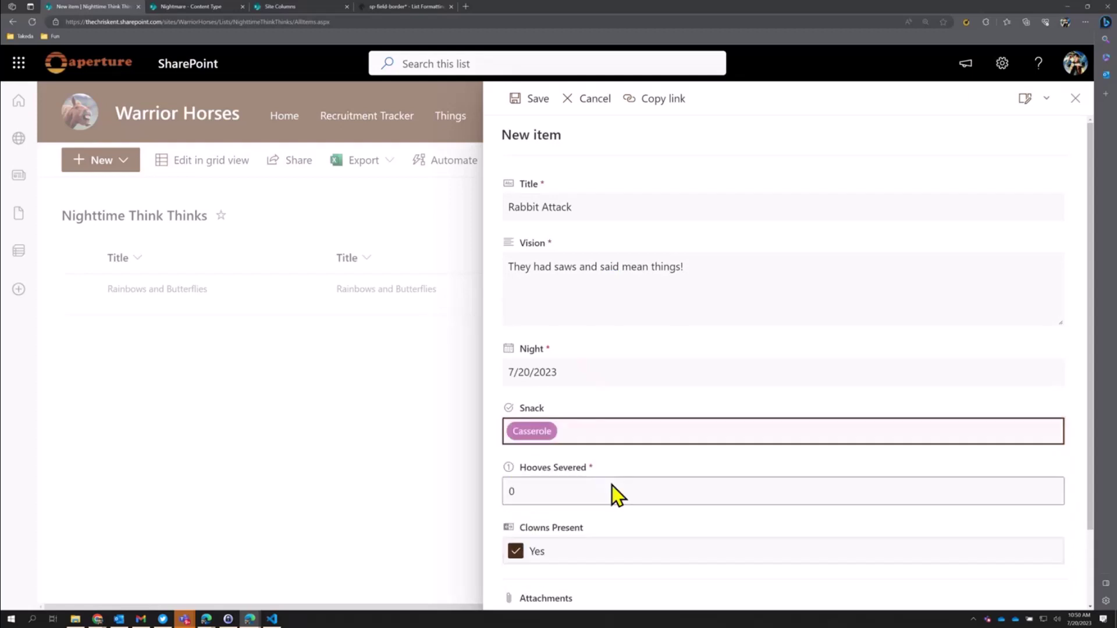
pyautogui.click(601, 491)
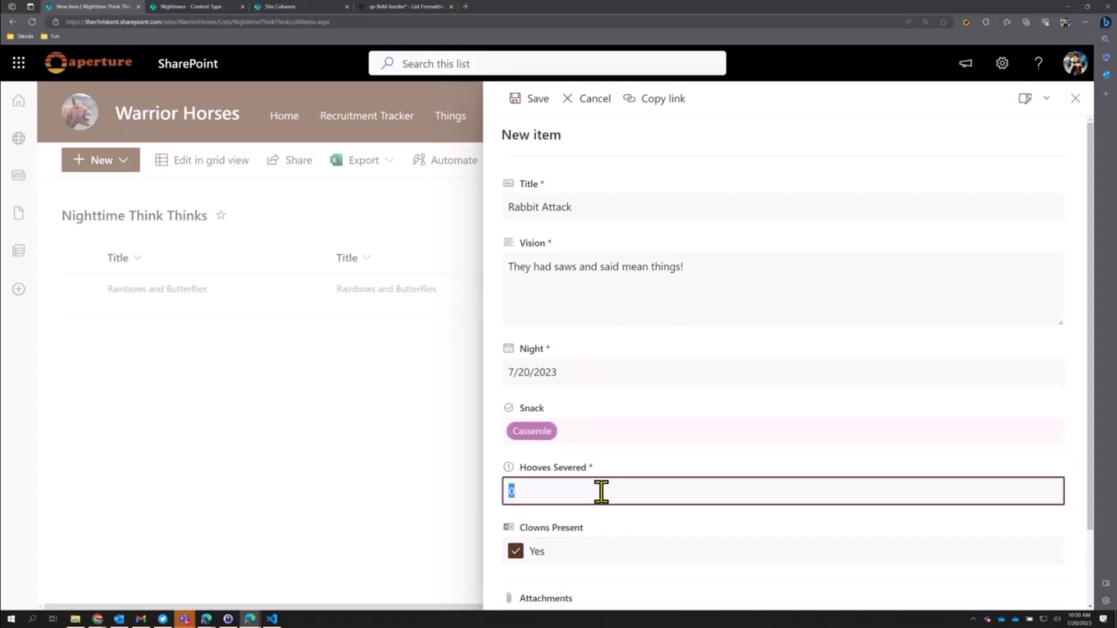
pyautogui.write('3')
pyautogui.click(516, 553)
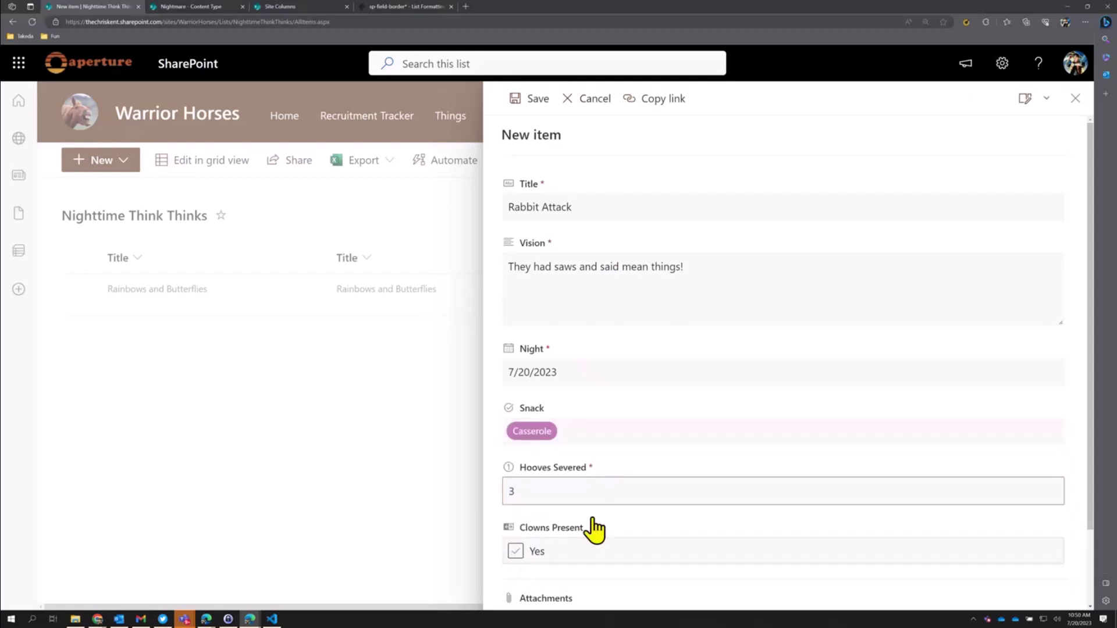
pyautogui.click(540, 103)
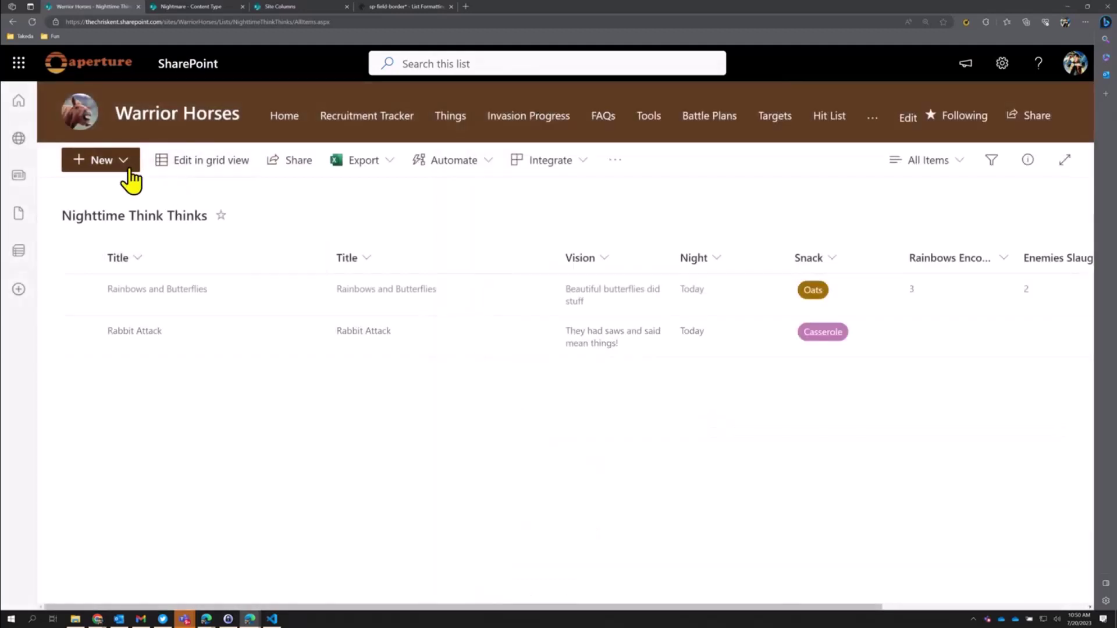
# Create a 'Date night with Bugo' nightmare with vision 'Gross!' and snack Oats, and save it.
pyautogui.click(128, 169)
pyautogui.click(135, 190)
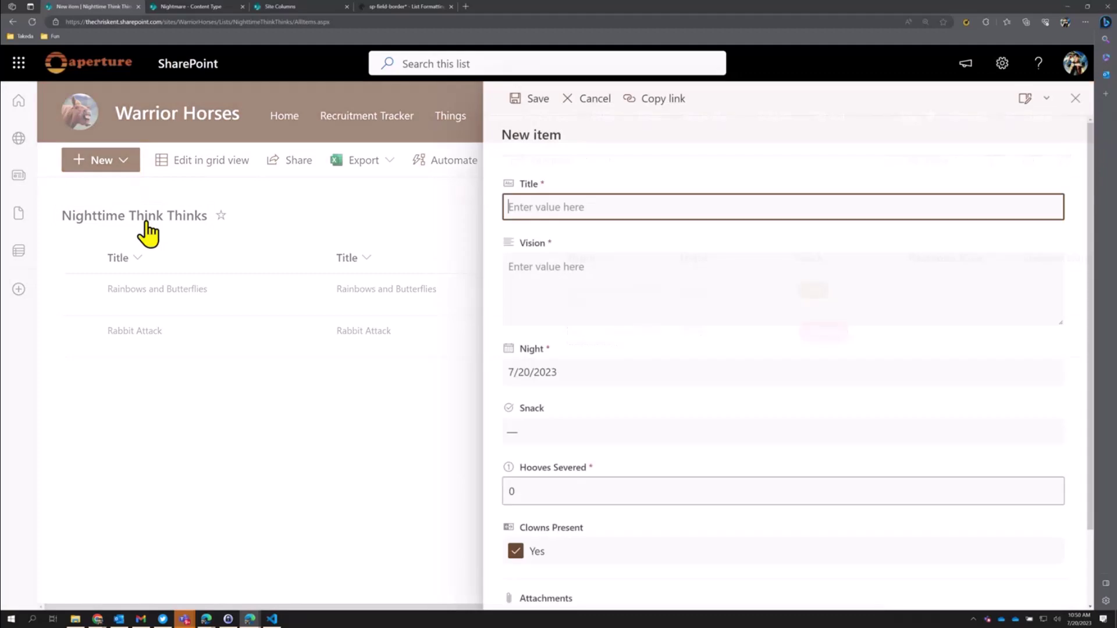
pyautogui.write('Dat')
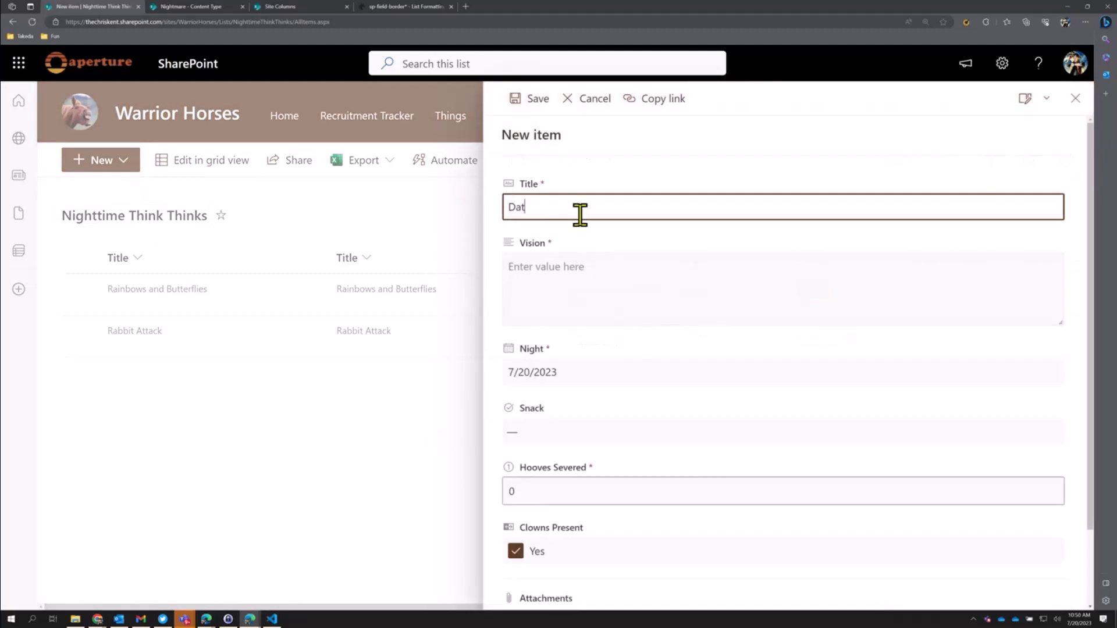
pyautogui.write('e night with Bugo')
pyautogui.press('Tab')
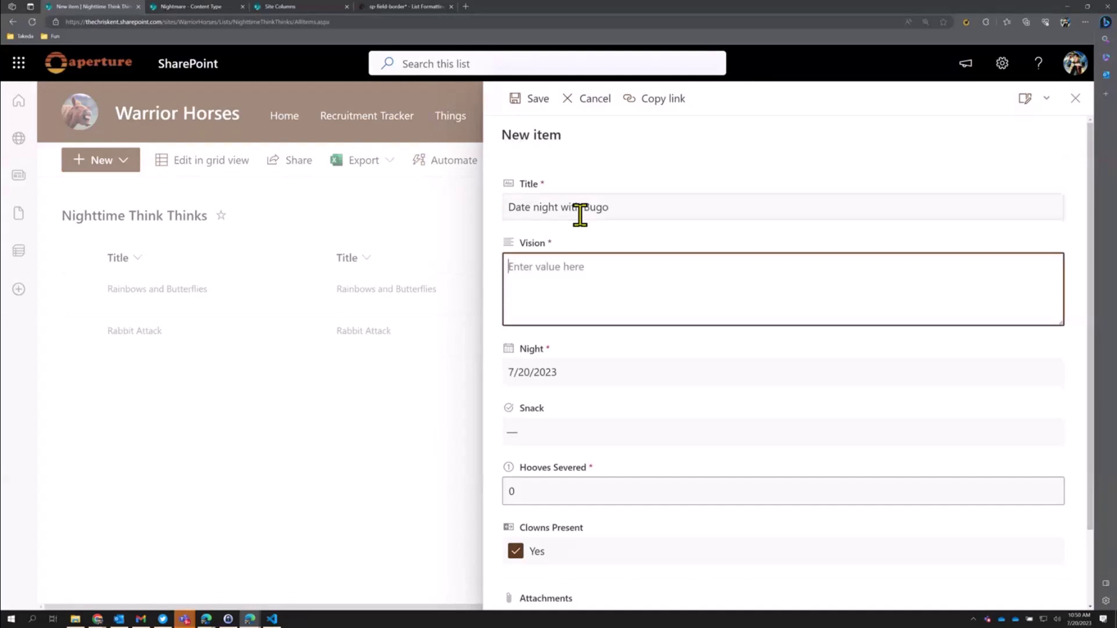
pyautogui.write('Gross!')
pyautogui.click(558, 431)
pyautogui.click(533, 560)
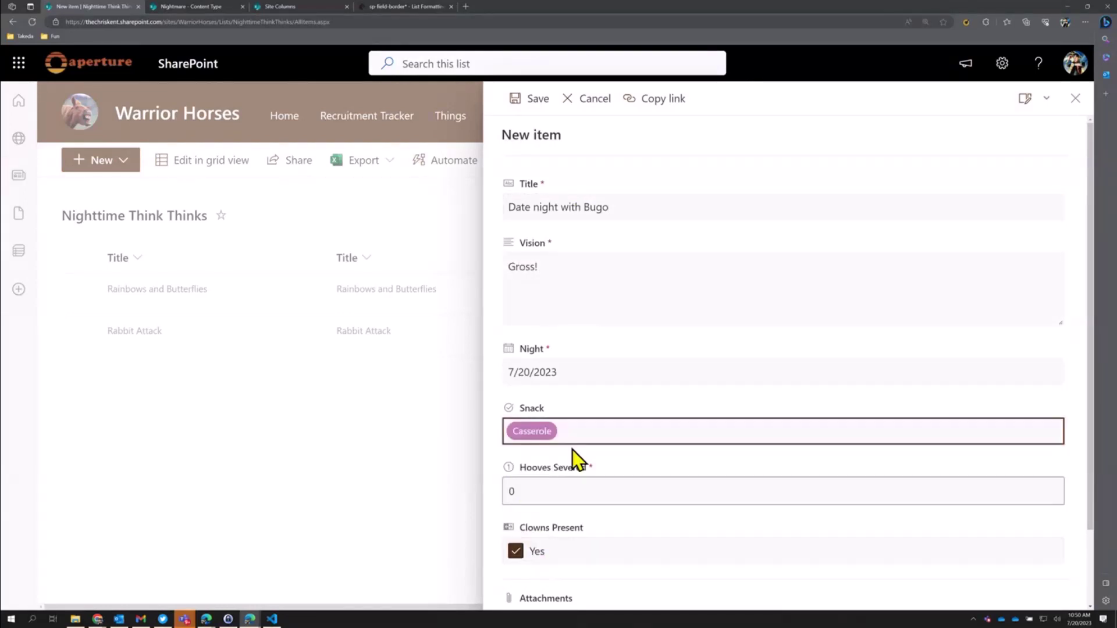
pyautogui.click(576, 450)
pyautogui.click(547, 502)
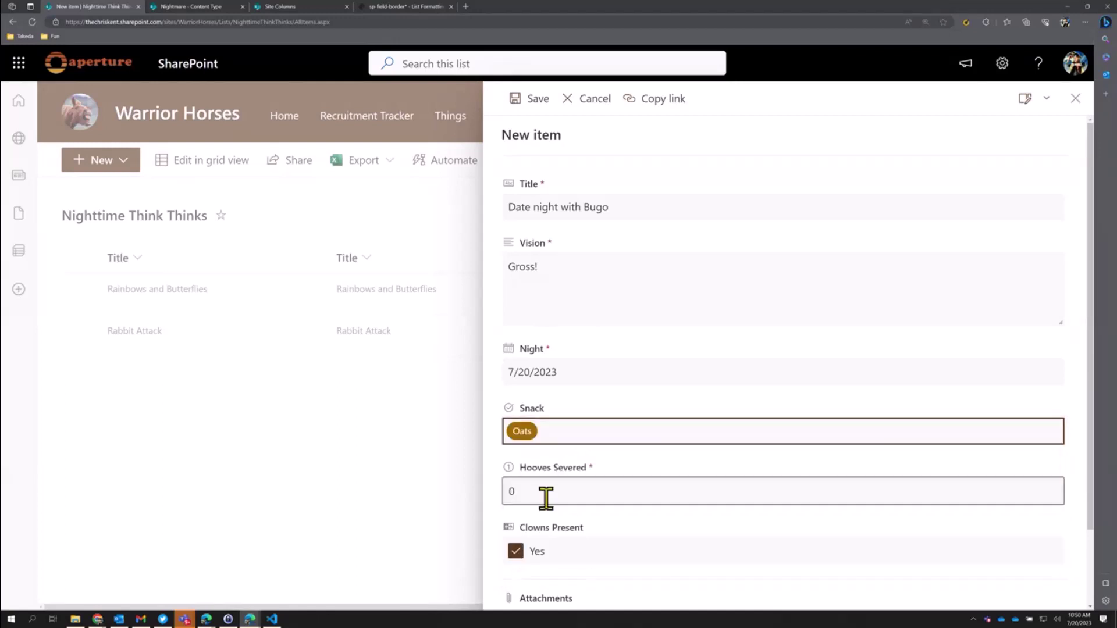
pyautogui.click(585, 483)
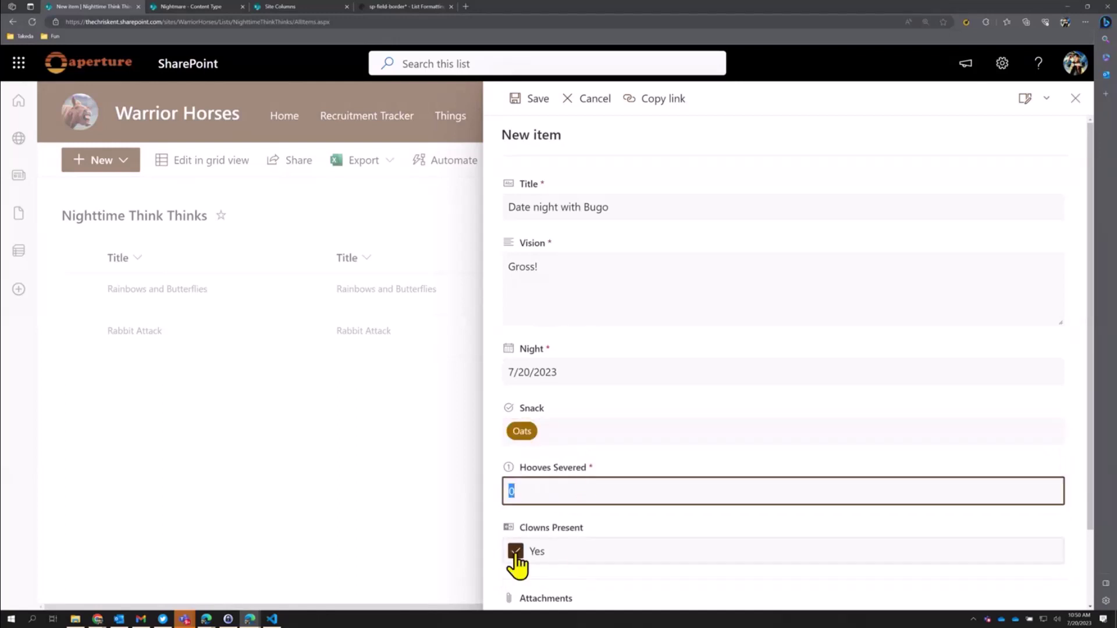
pyautogui.scroll(-2, 587, 515)
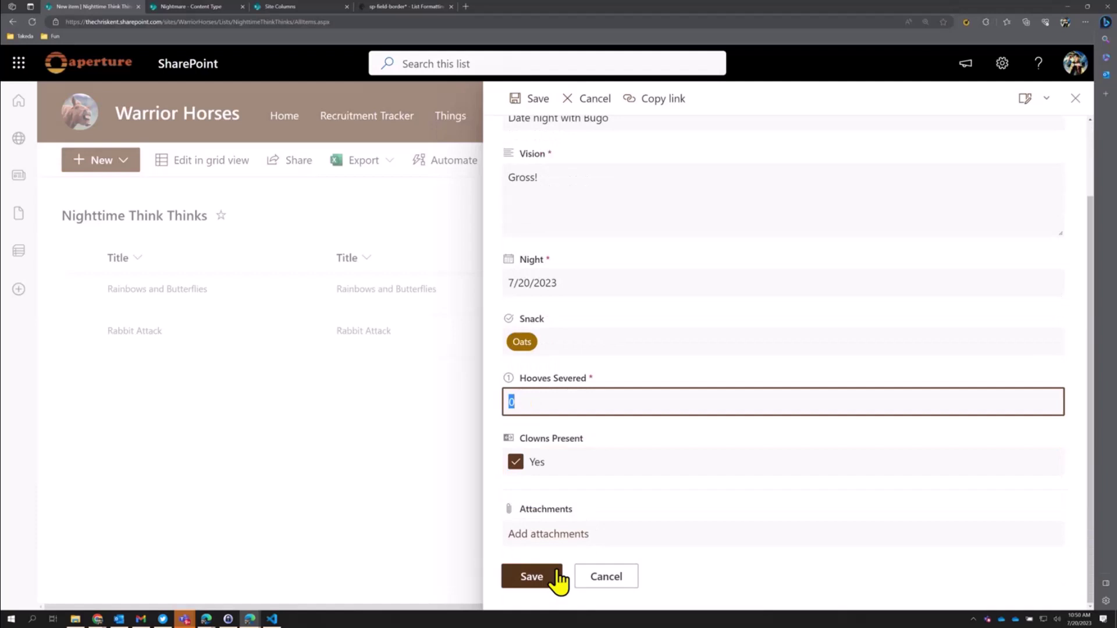
pyautogui.click(557, 573)
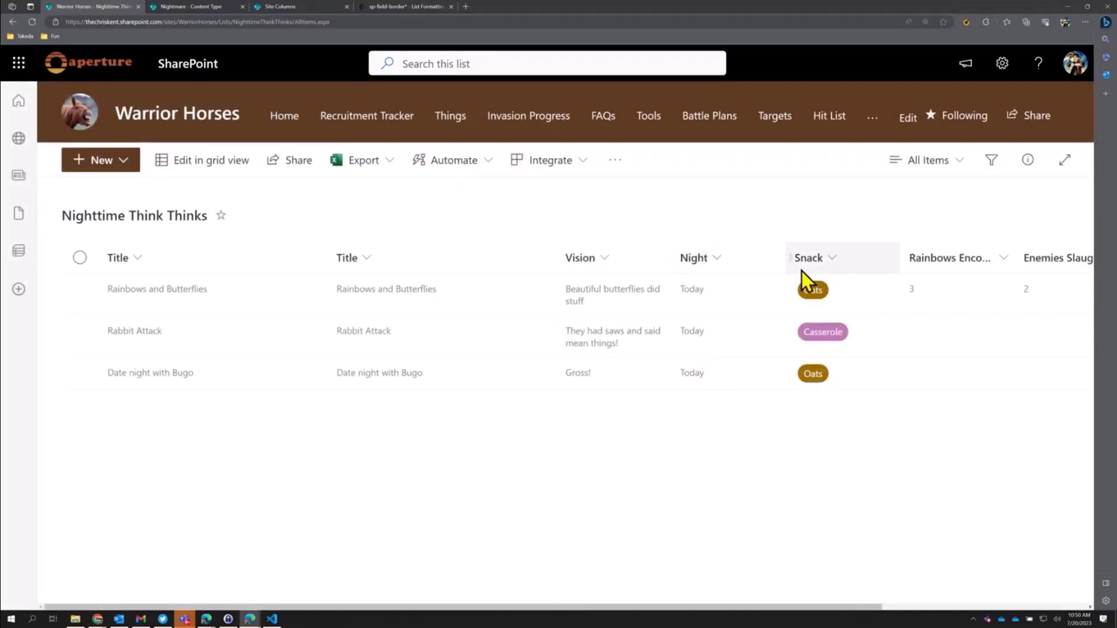
# Uncheck Rainbows Encountered and Enemies Slaughtered in the view's shown columns and apply.
pyautogui.click(837, 260)
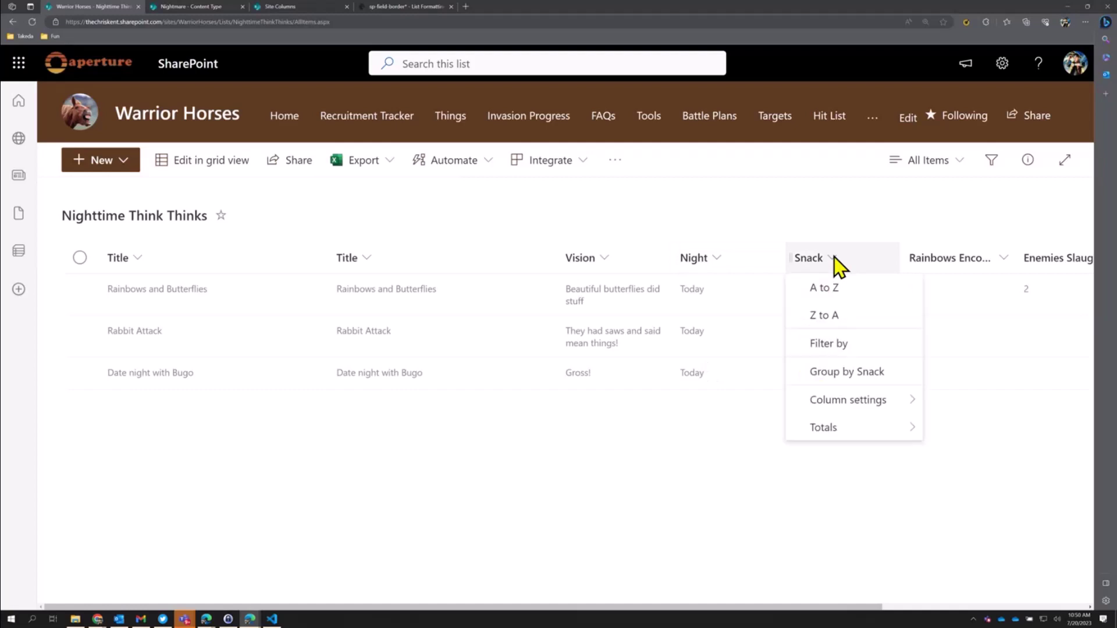
pyautogui.click(982, 263)
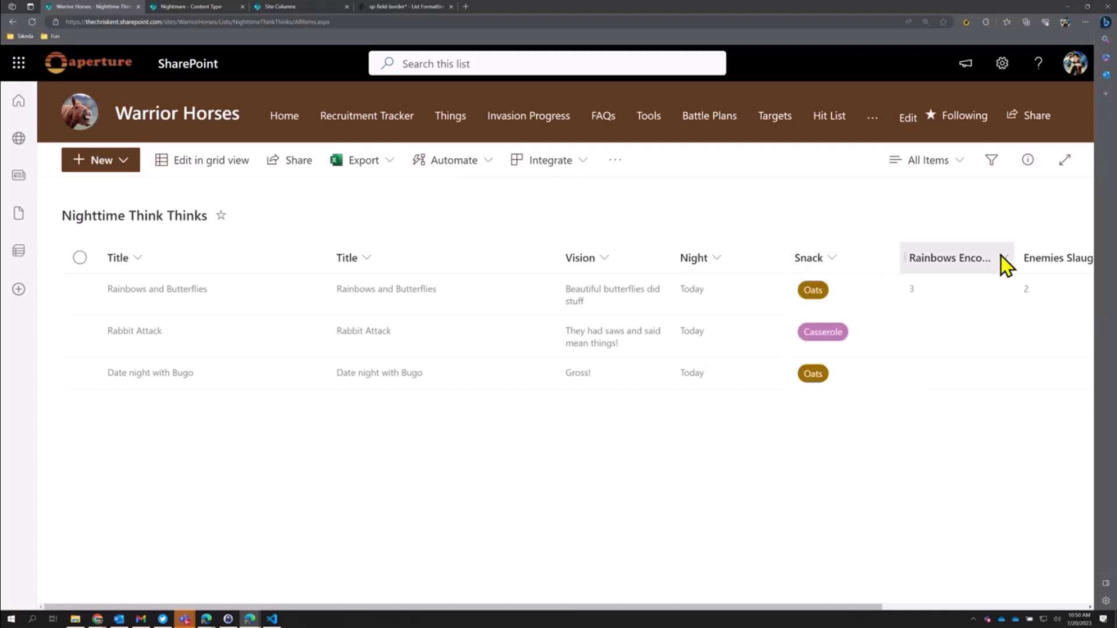
pyautogui.click(1002, 259)
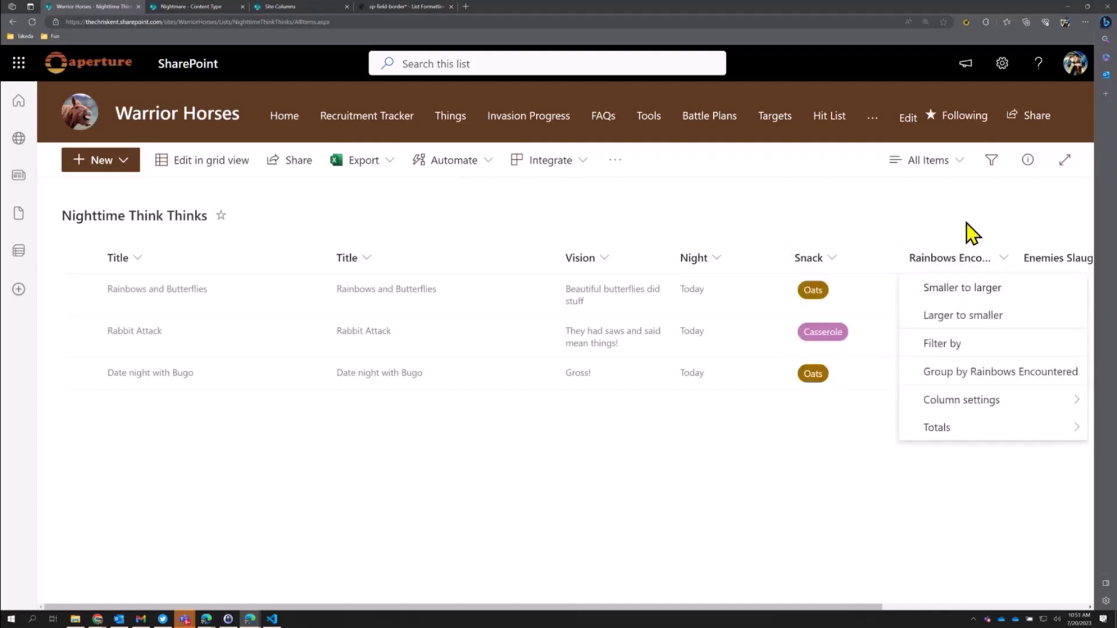
pyautogui.moveTo(970, 404)
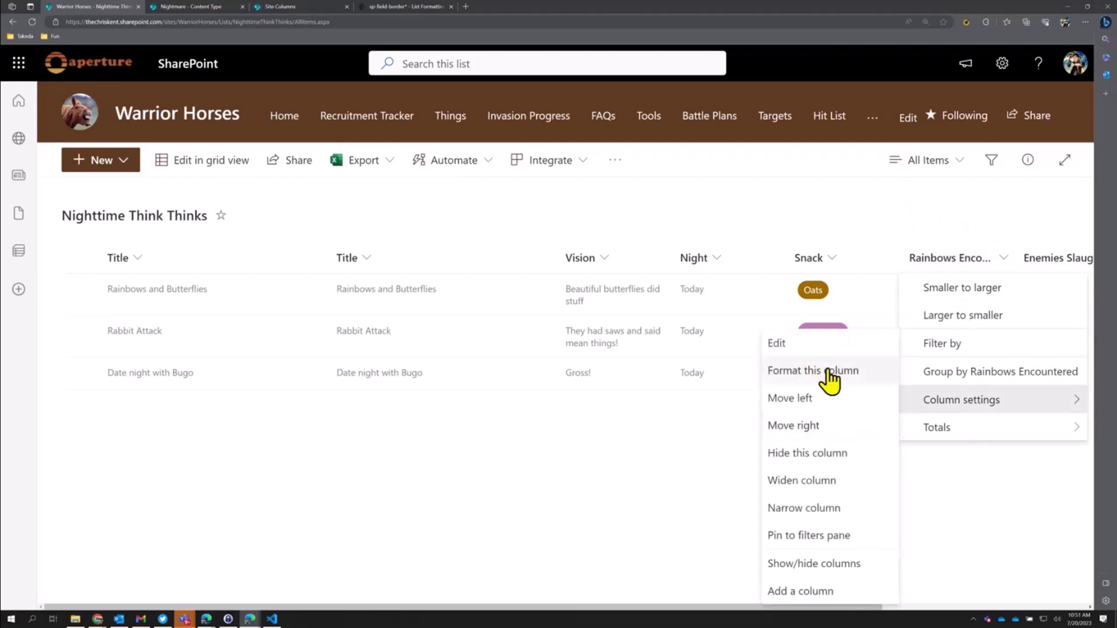
pyautogui.click(818, 564)
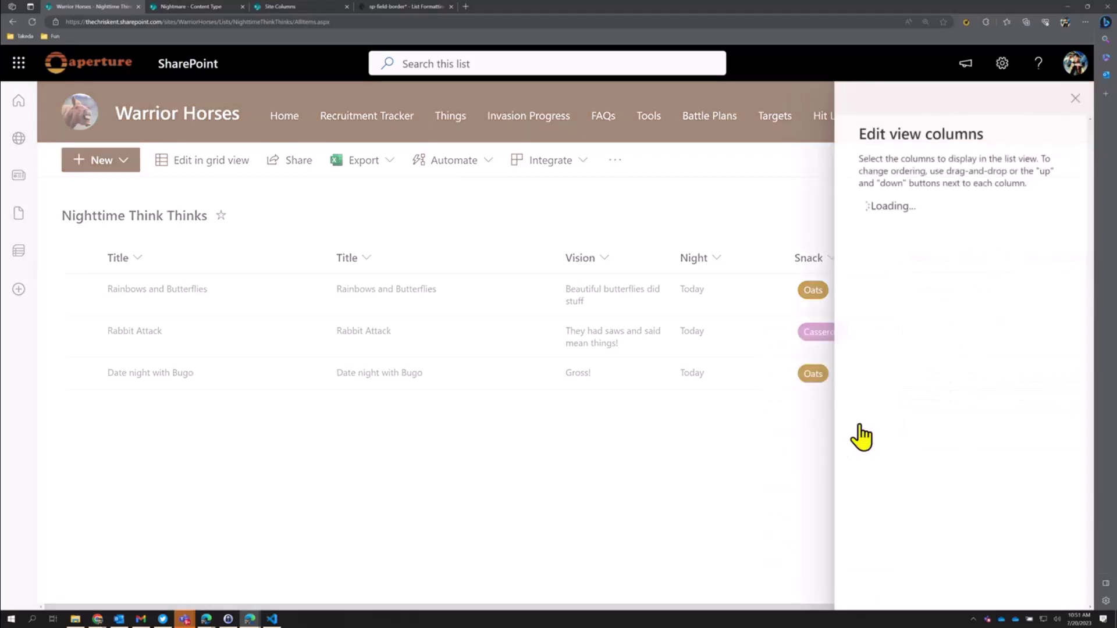
pyautogui.click(871, 321)
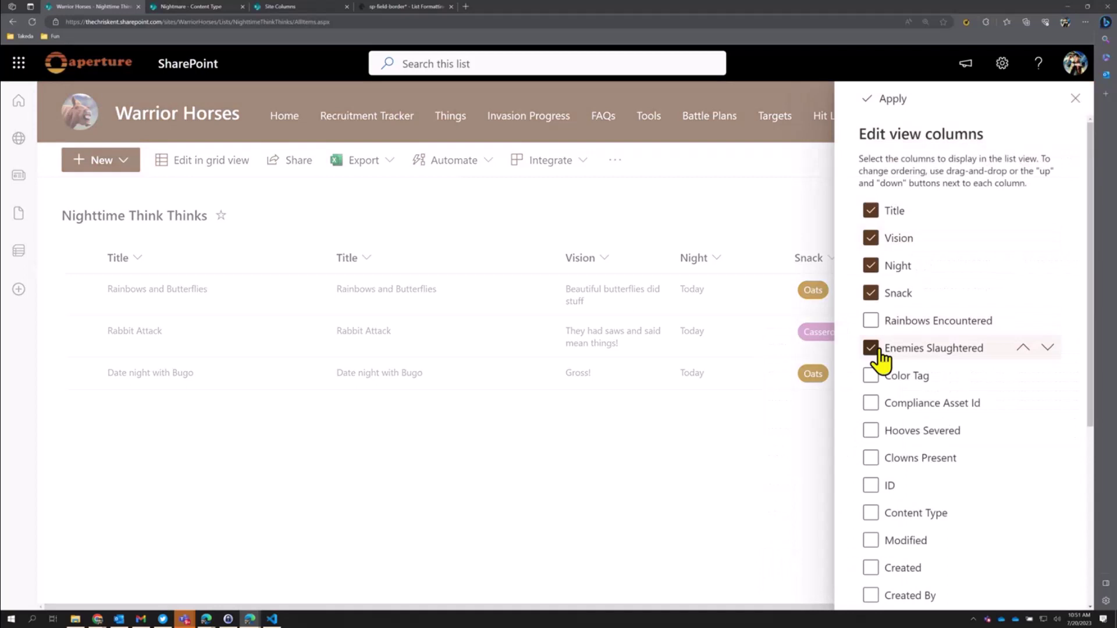
pyautogui.click(871, 348)
pyautogui.click(886, 100)
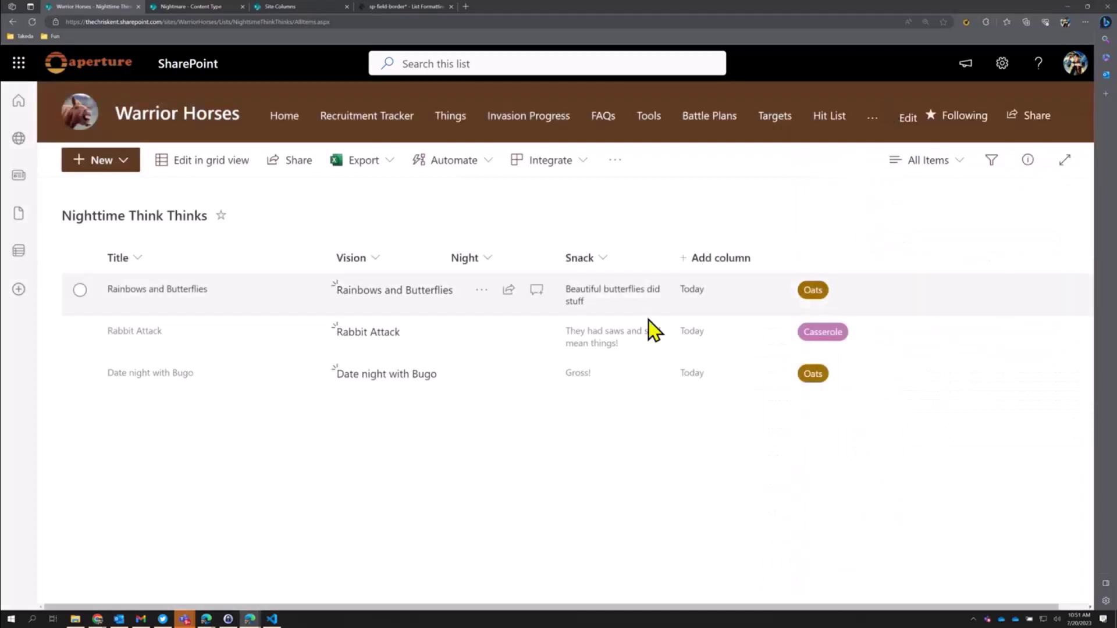